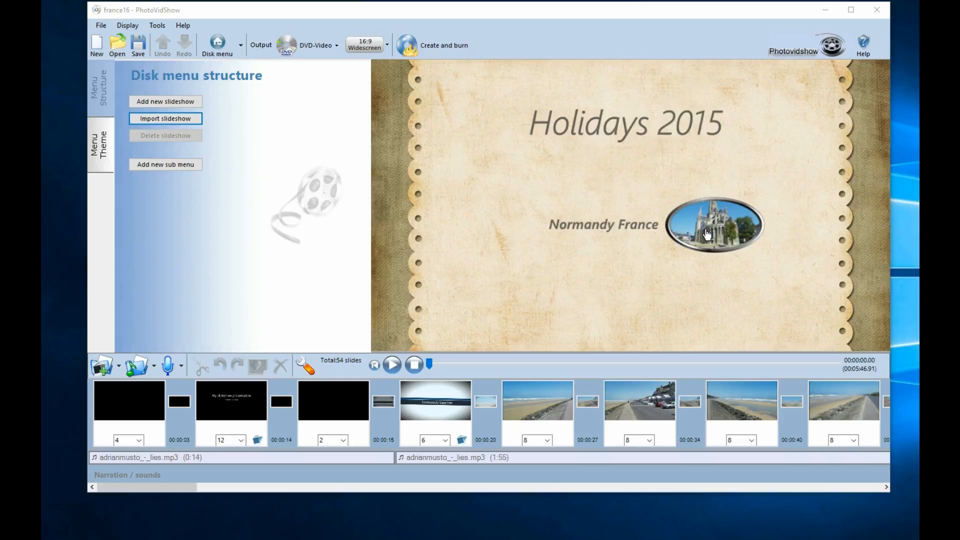
- Look through the slides and music tracks of the Normandy France slideshow on the storyboard
left_click(550, 202)
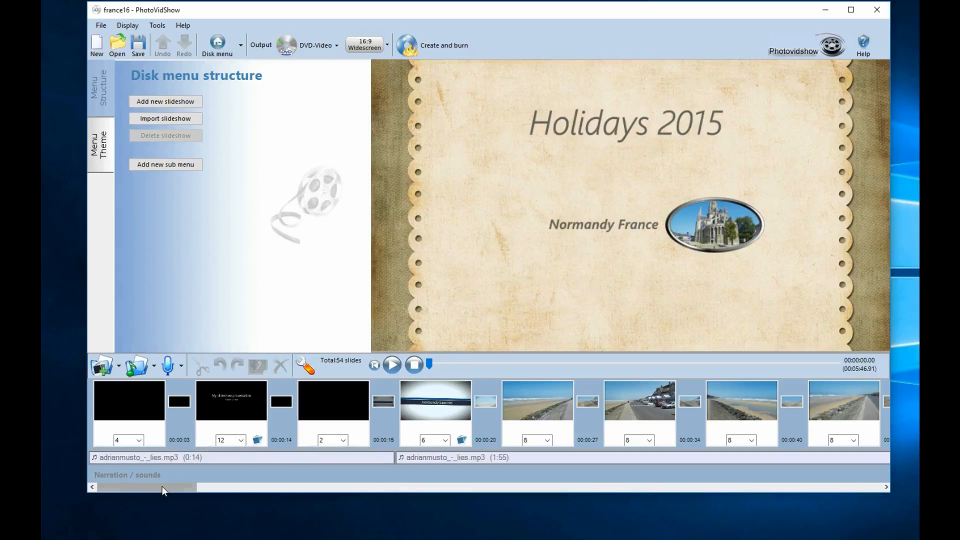
left_click_drag(162, 486, 493, 411)
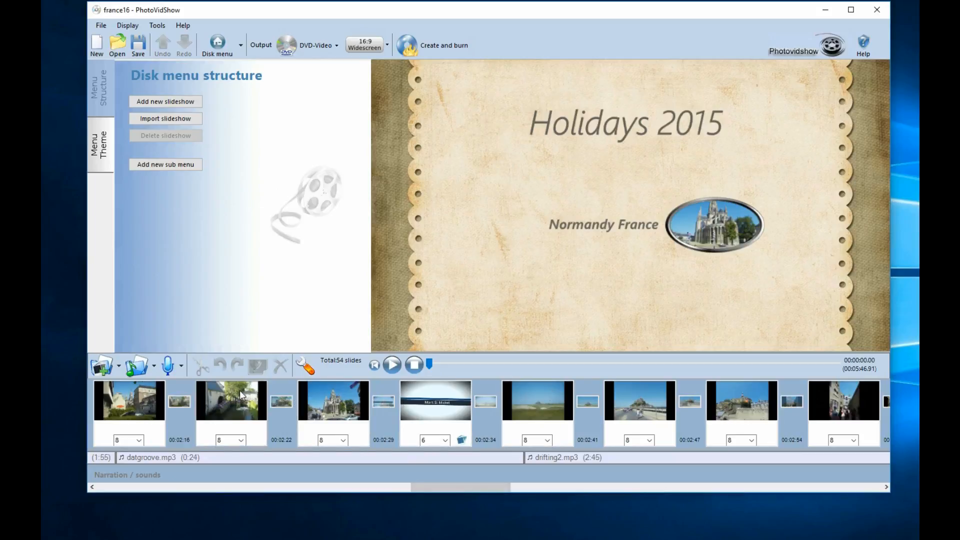
left_click_drag(475, 486, 271, 484)
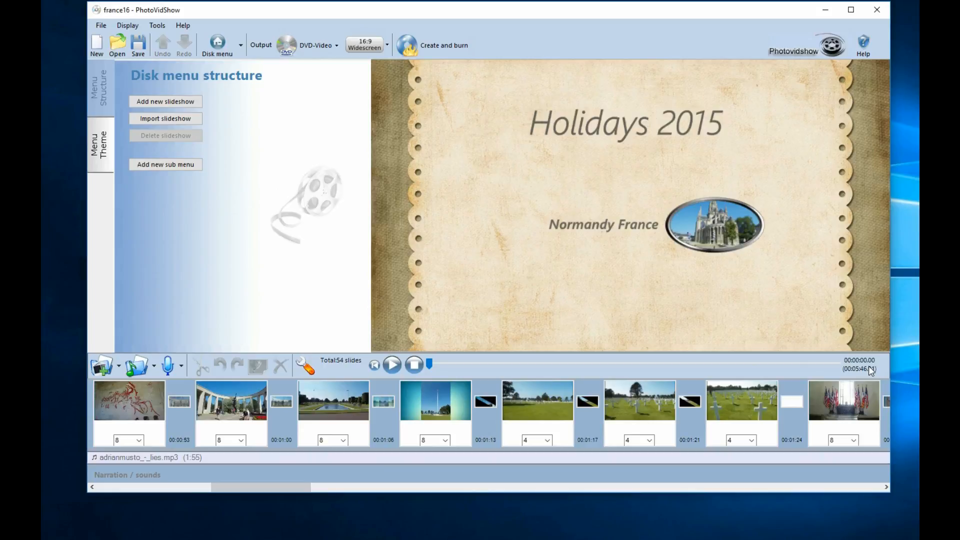
left_click_drag(272, 486, 530, 489)
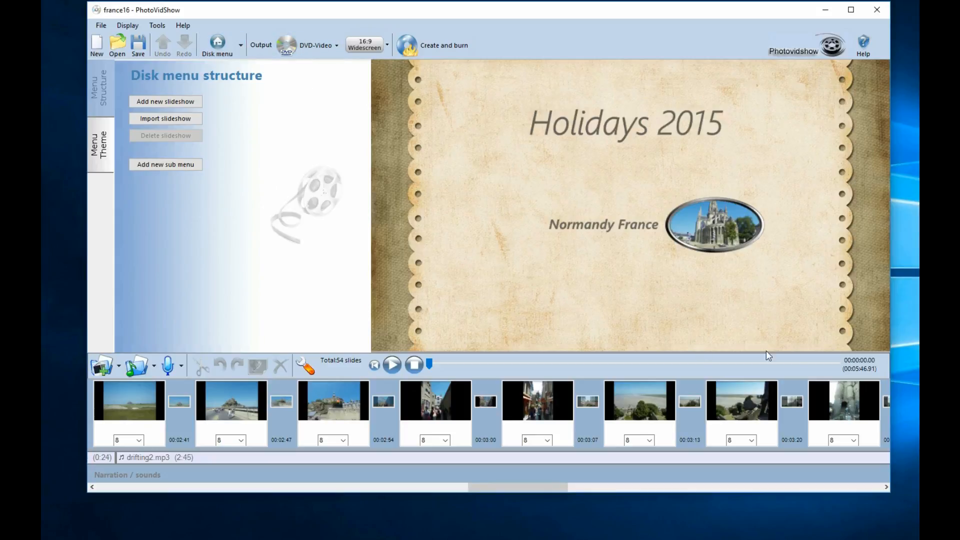
- Add a second slideshow to the disk menu and switch between it and Normandy France, leaving the new one selected
left_click(168, 103)
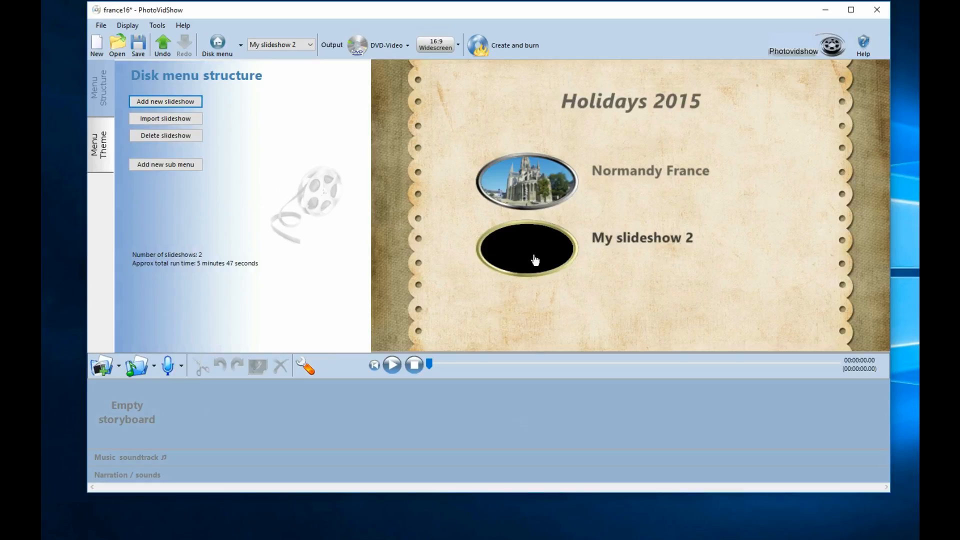
left_click(528, 185)
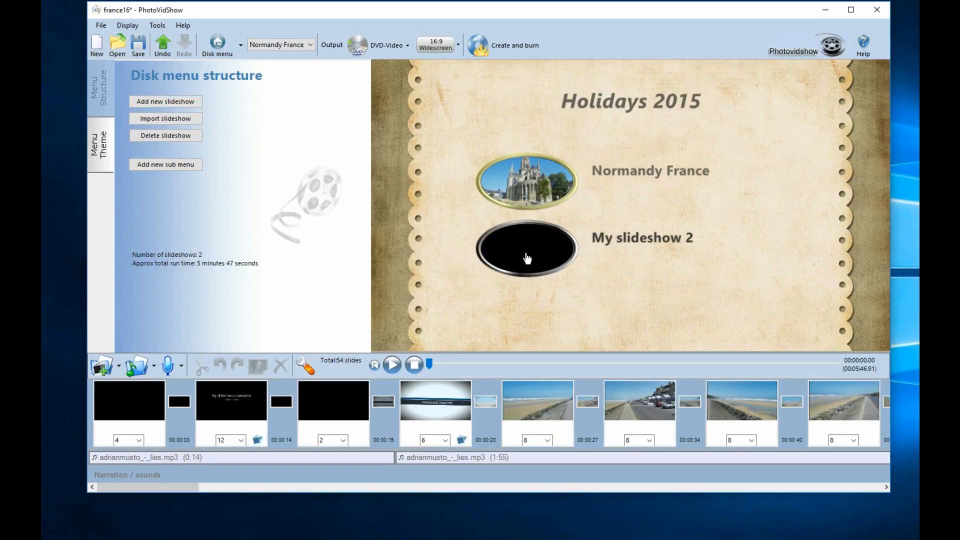
left_click(525, 252)
left_click(527, 184)
left_click(520, 251)
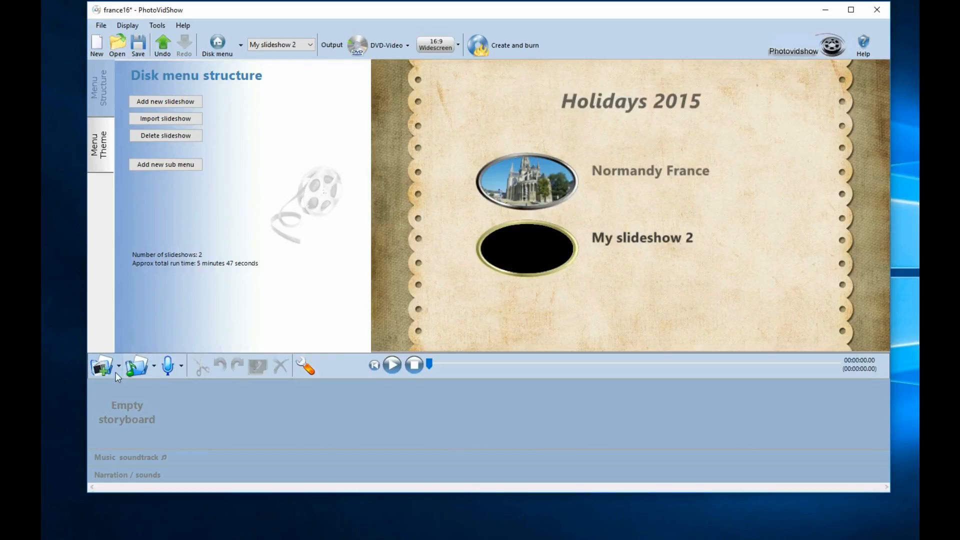
- Add the pictures from the wedding folder to the empty second slideshow
left_click(102, 367)
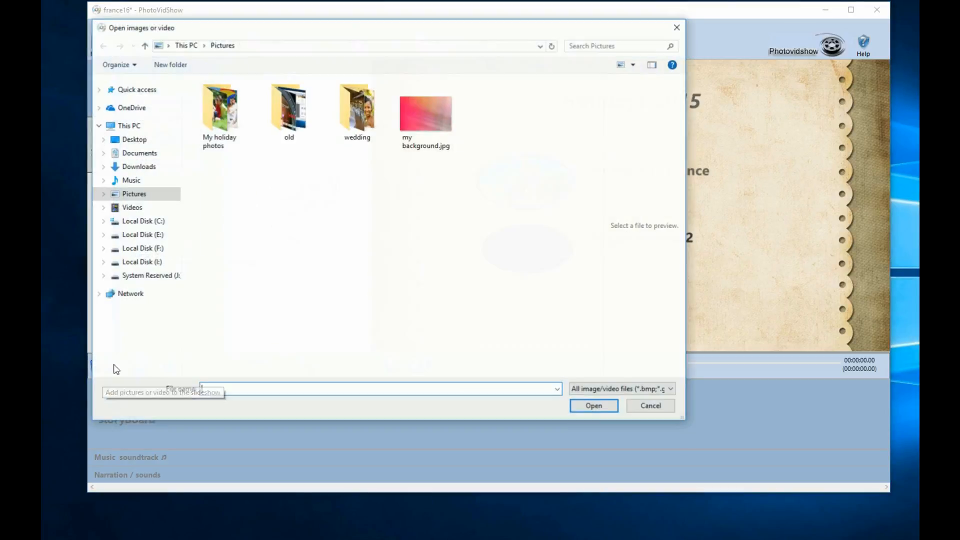
double_click(224, 112)
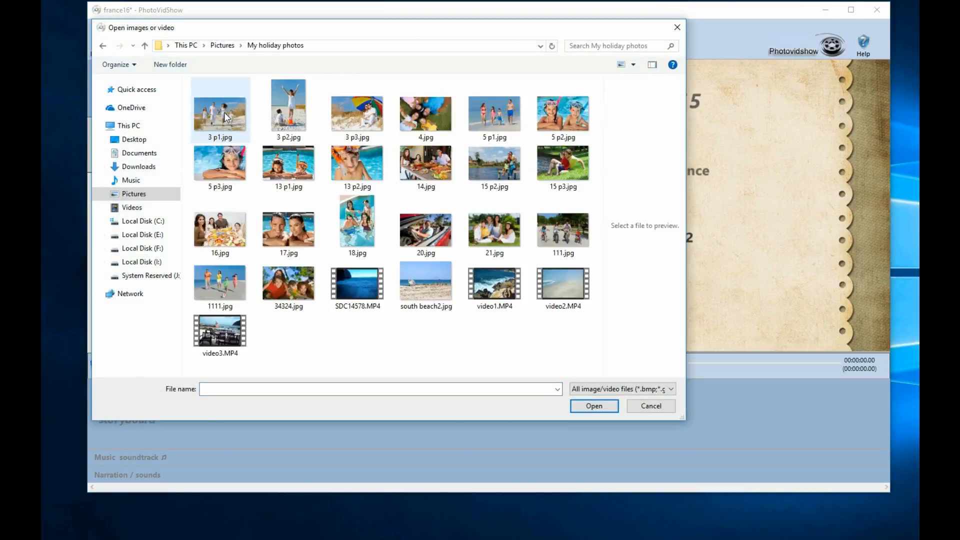
left_click(222, 45)
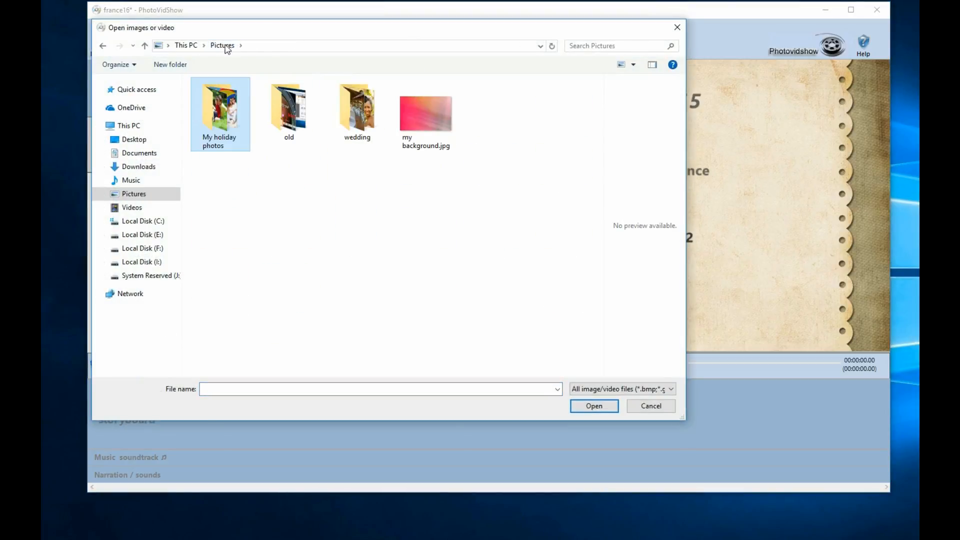
double_click(358, 112)
left_click_drag(521, 293, 215, 106)
left_click(598, 406)
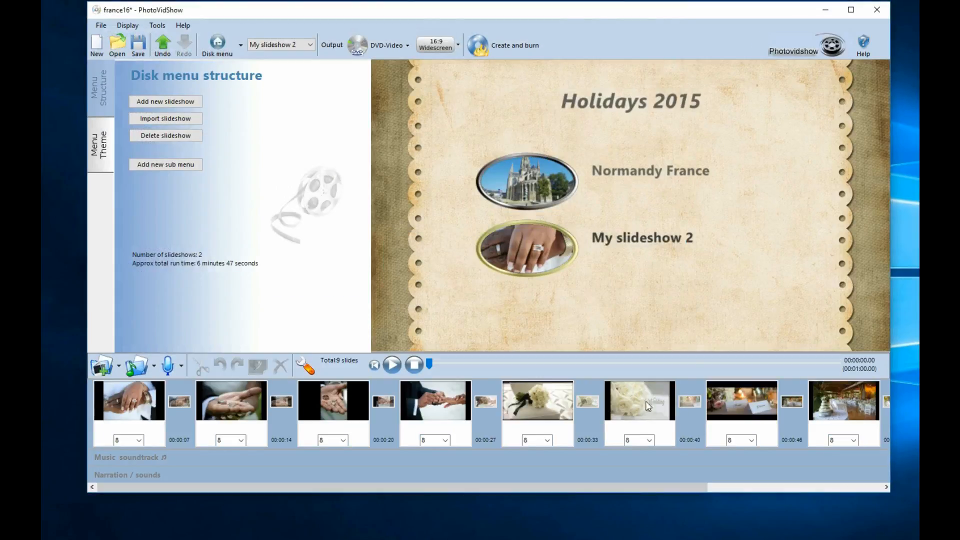
- Rename the second slideshow in the disk menu as "Our wedding"
left_click(670, 241)
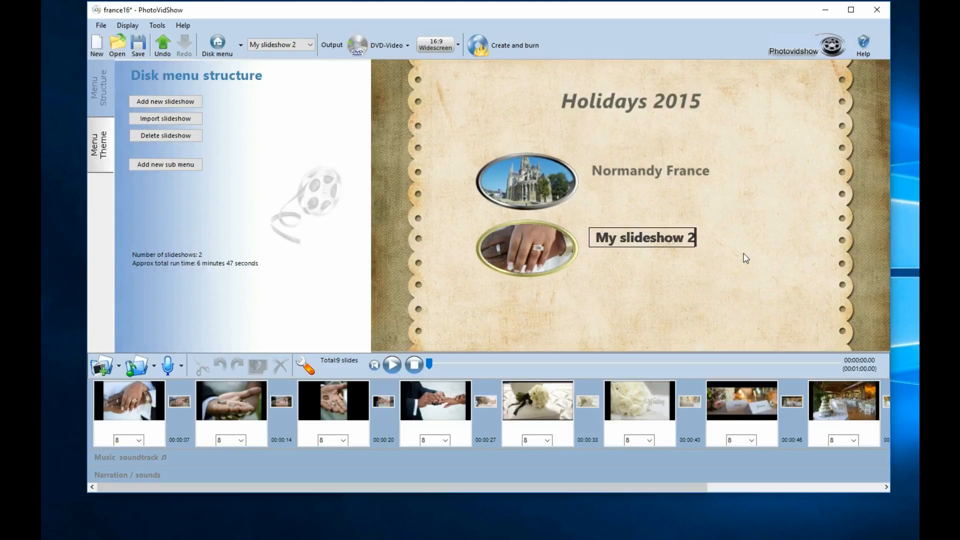
key("BackSpace")
key("BackSpace")
key("BackSpace")
key("BackSpace")
key("BackSpace")
key("BackSpace")
key("BackSpace")
key("BackSpace")
key("BackSpace")
key("BackSpace")
key("BackSpace")
key("BackSpace")
key("BackSpace")
key("BackSpace")
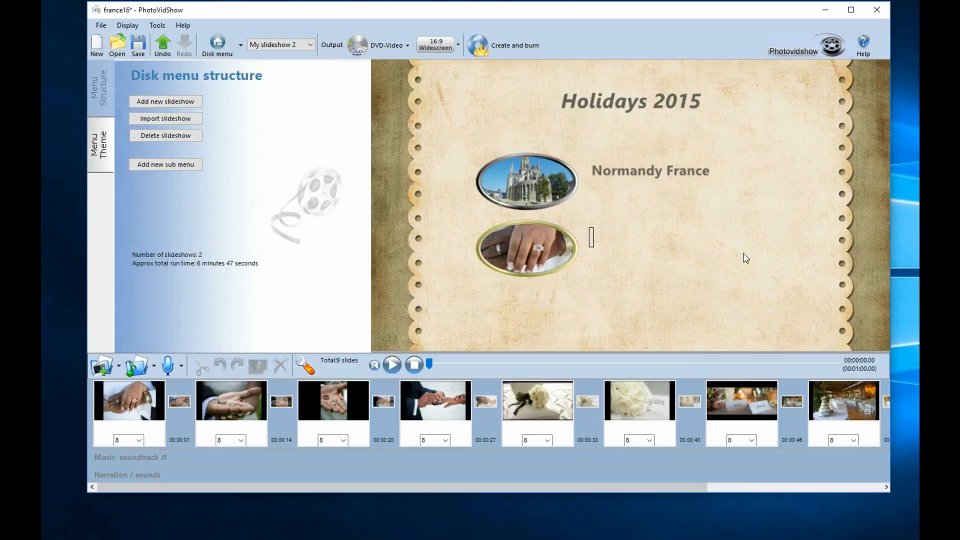
type("Our wedding")
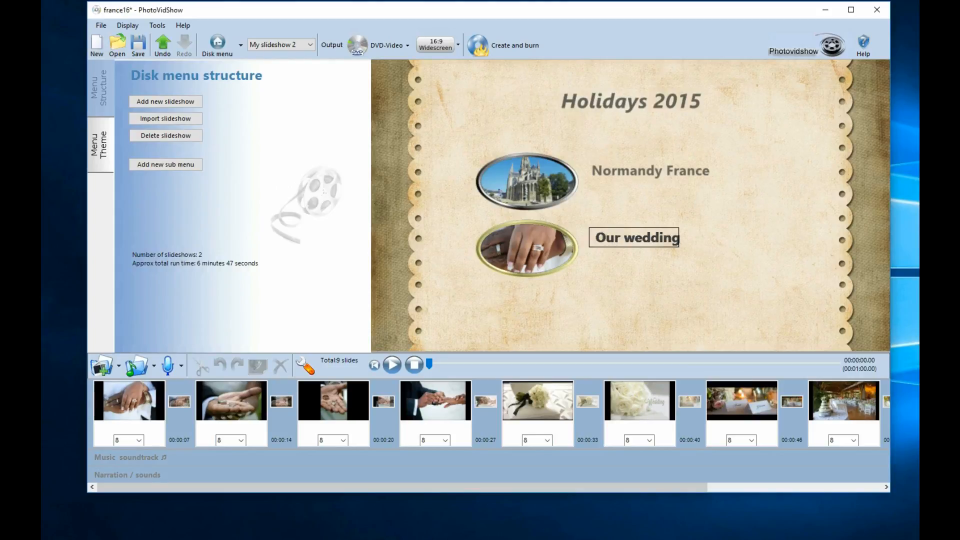
left_click(732, 291)
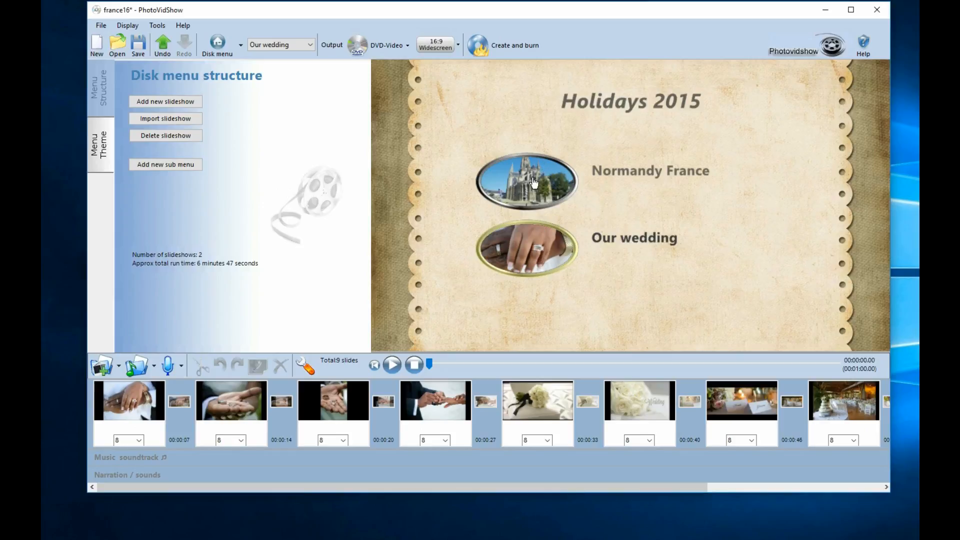
- Set the transparency of the "Our wedding" menu text to 25% and compare it with the "Normandy France" text
left_click(102, 145)
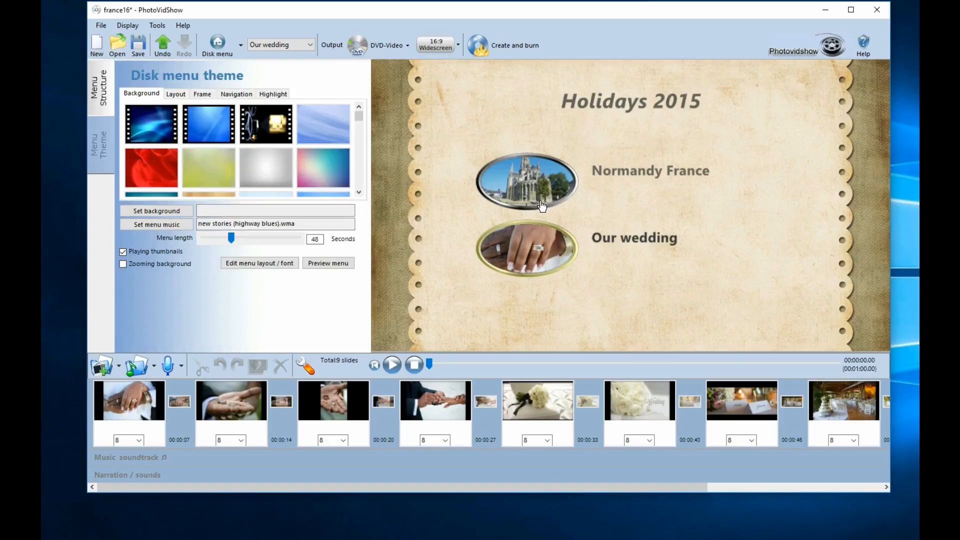
left_click(175, 95)
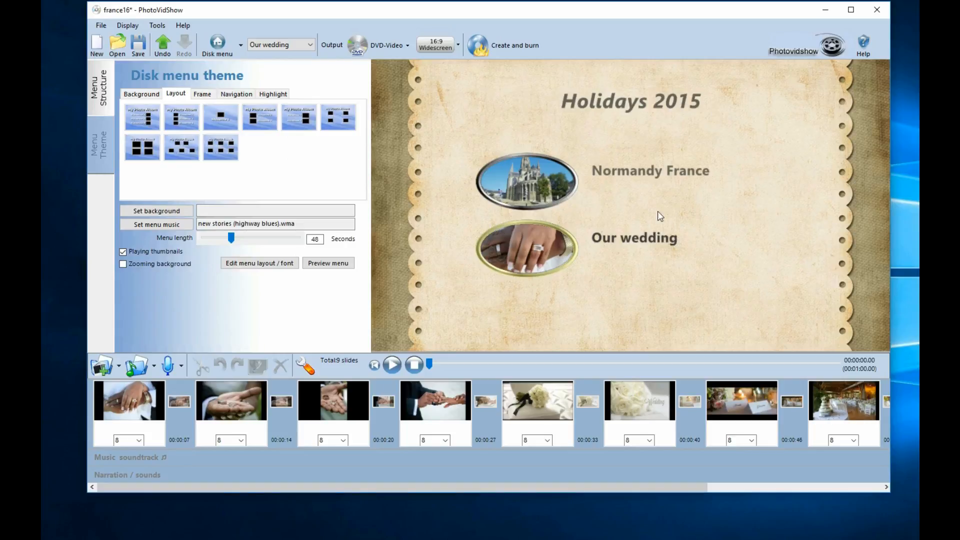
left_click(630, 173)
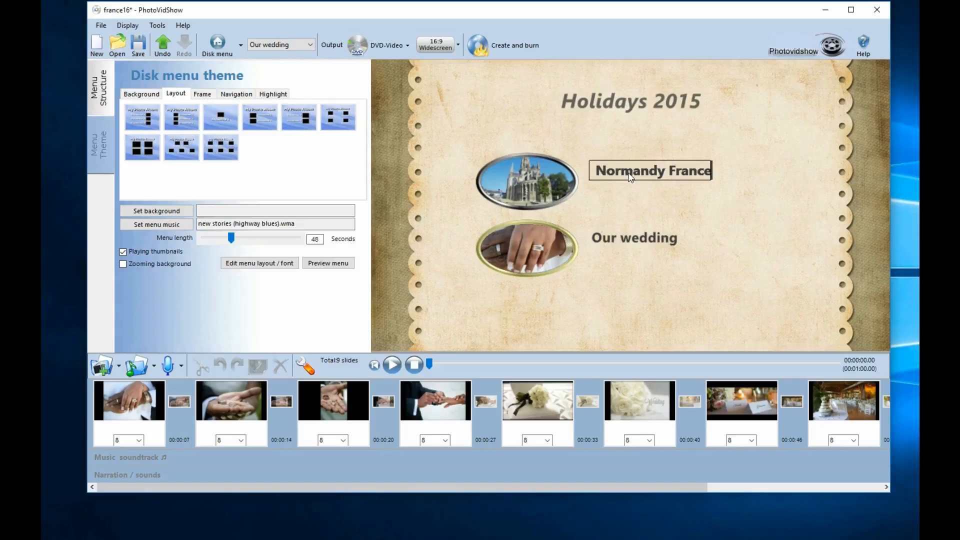
left_click(470, 118)
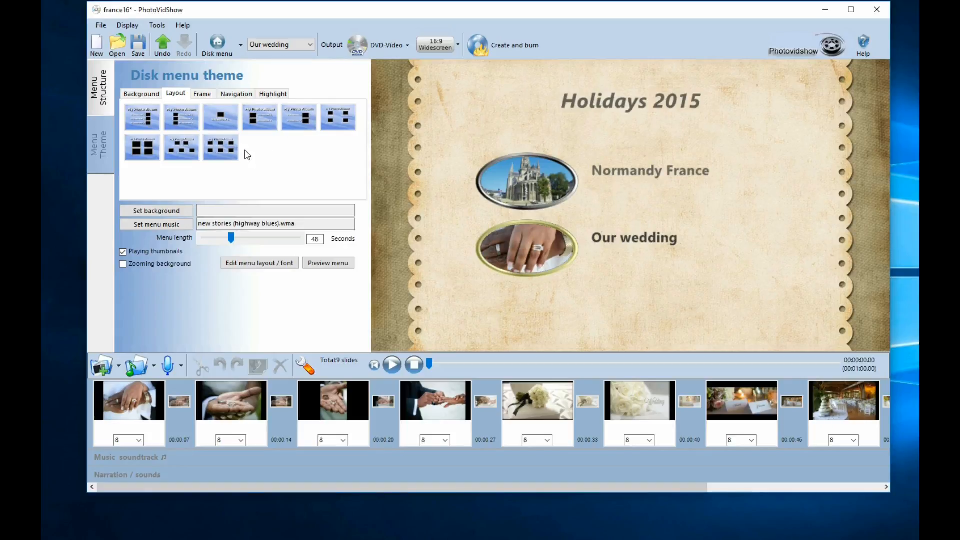
left_click(623, 242)
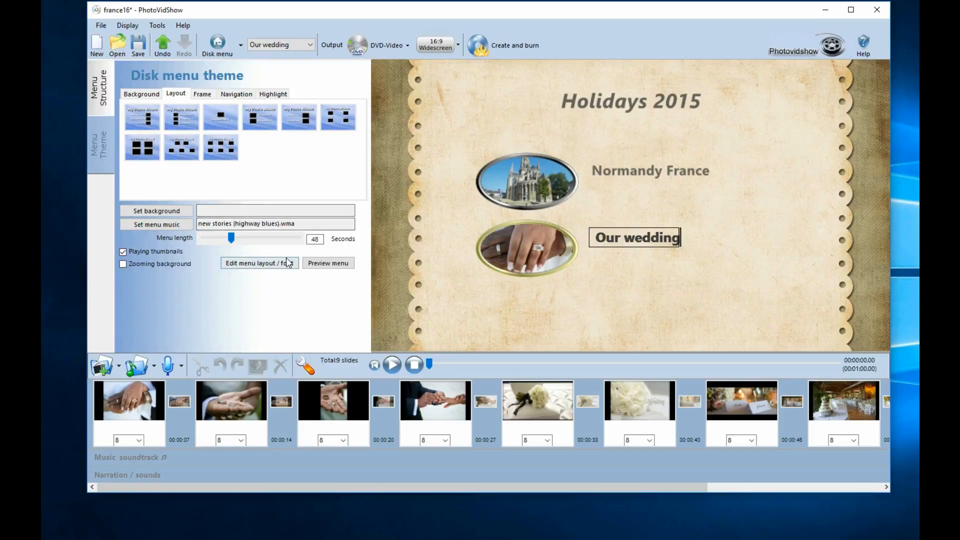
left_click(540, 248)
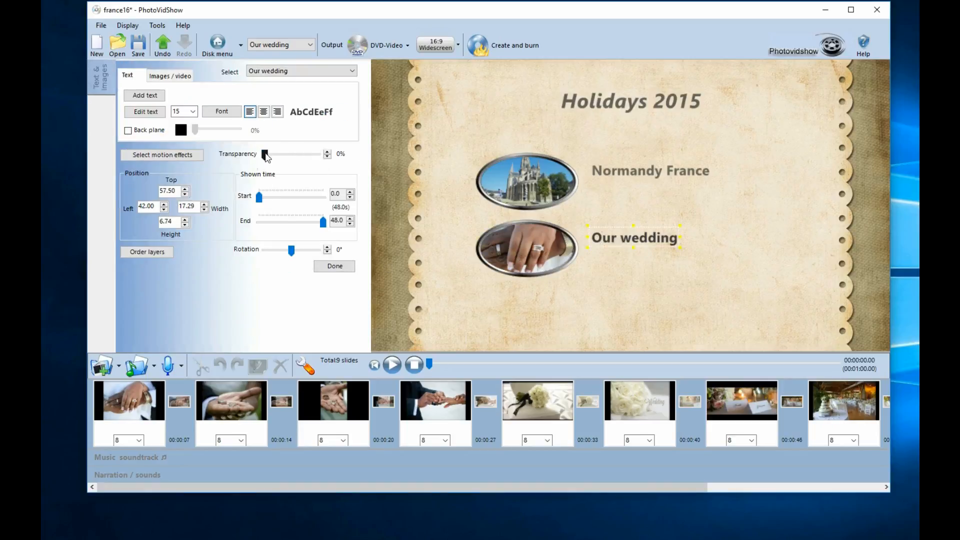
left_click_drag(264, 154, 279, 160)
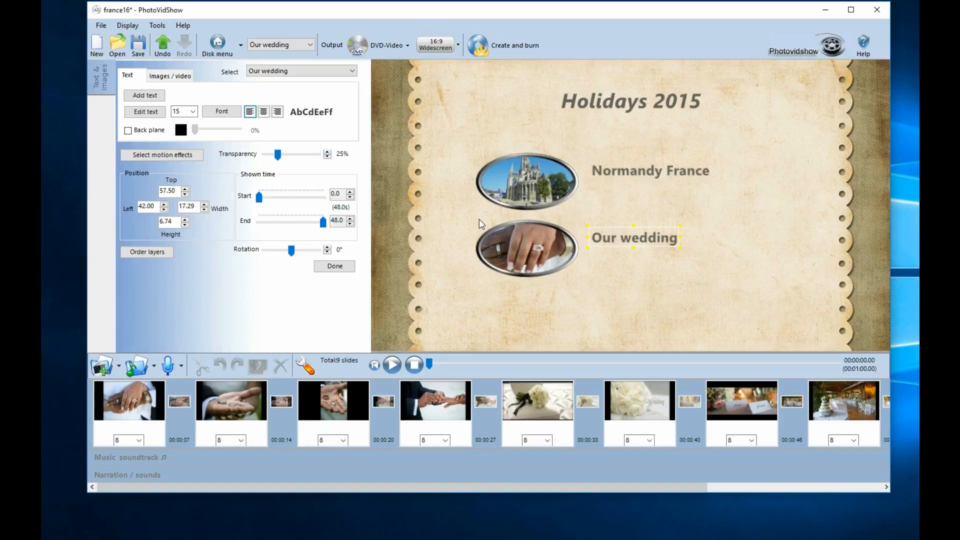
left_click(692, 295)
left_click(664, 183)
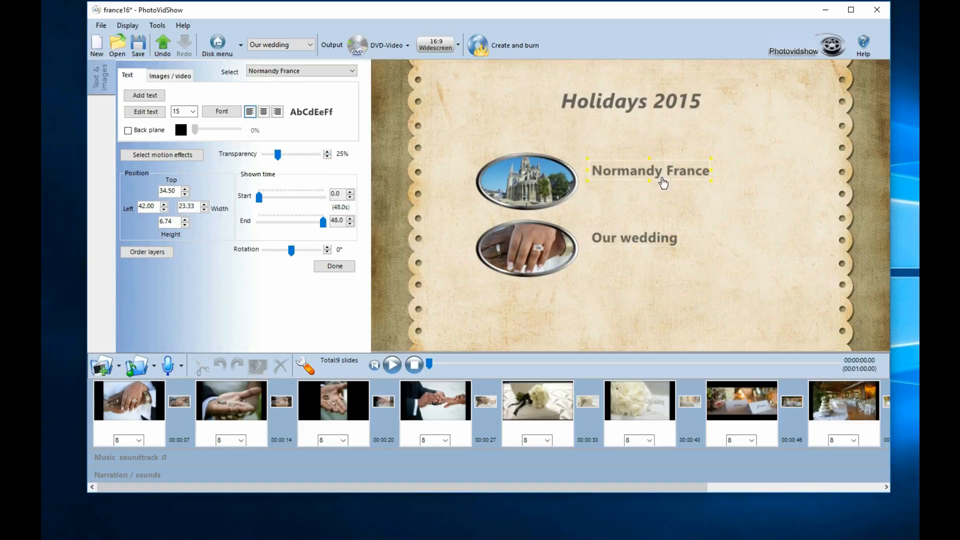
left_click(759, 277)
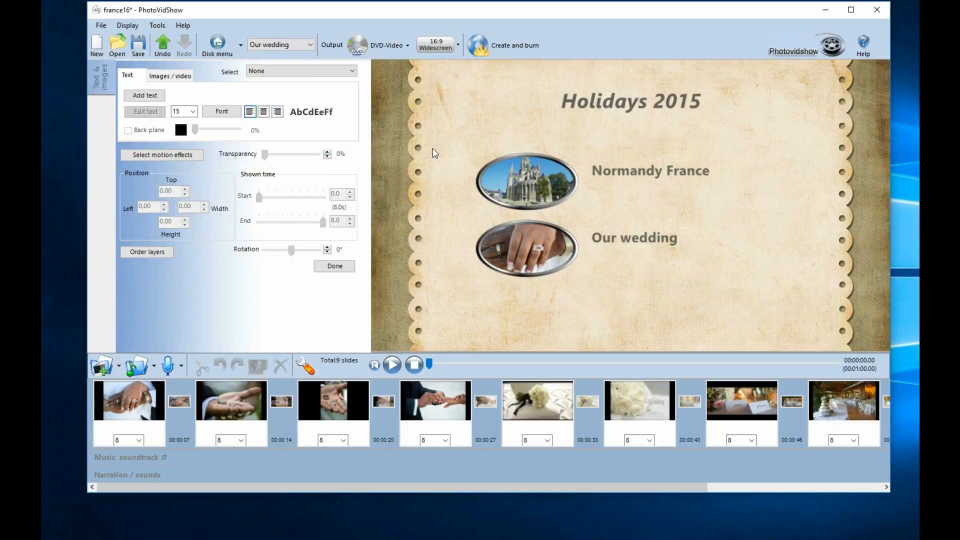
left_click(219, 46)
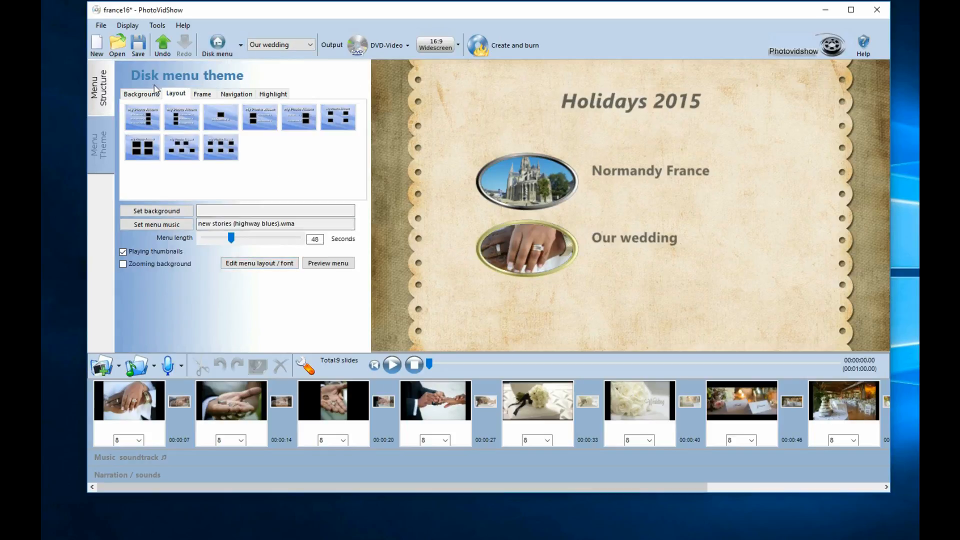
- Add a third, empty slideshow to the disk menu and delete it again
left_click(102, 86)
left_click(150, 101)
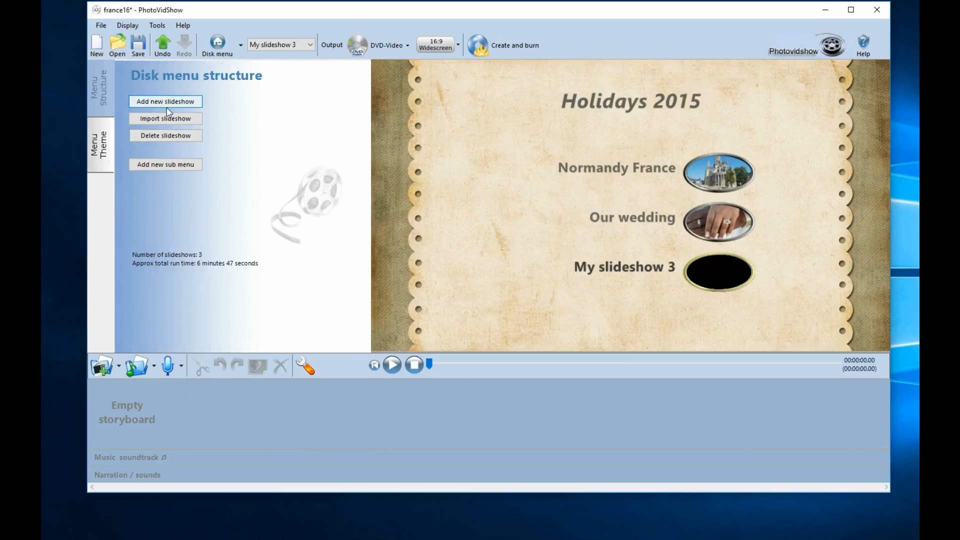
right_click(722, 277)
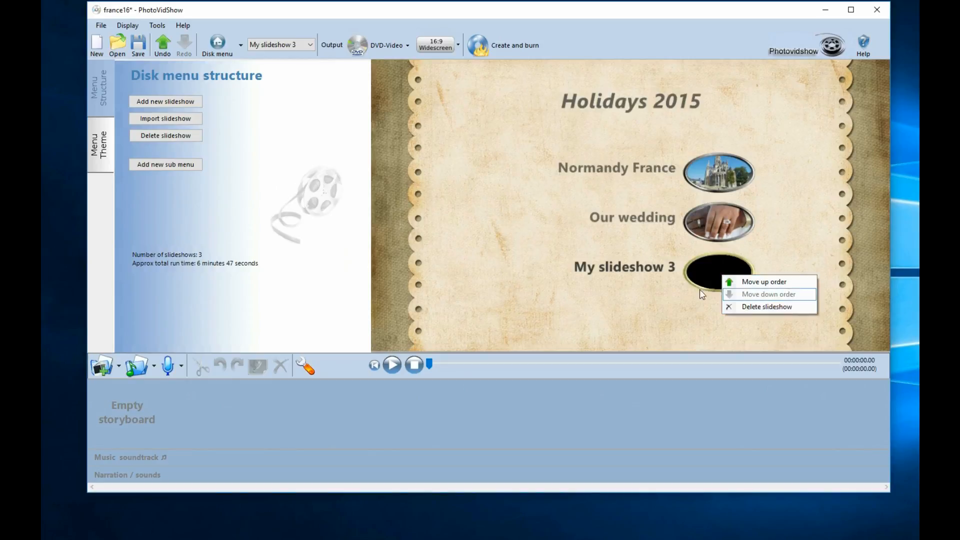
left_click(162, 138)
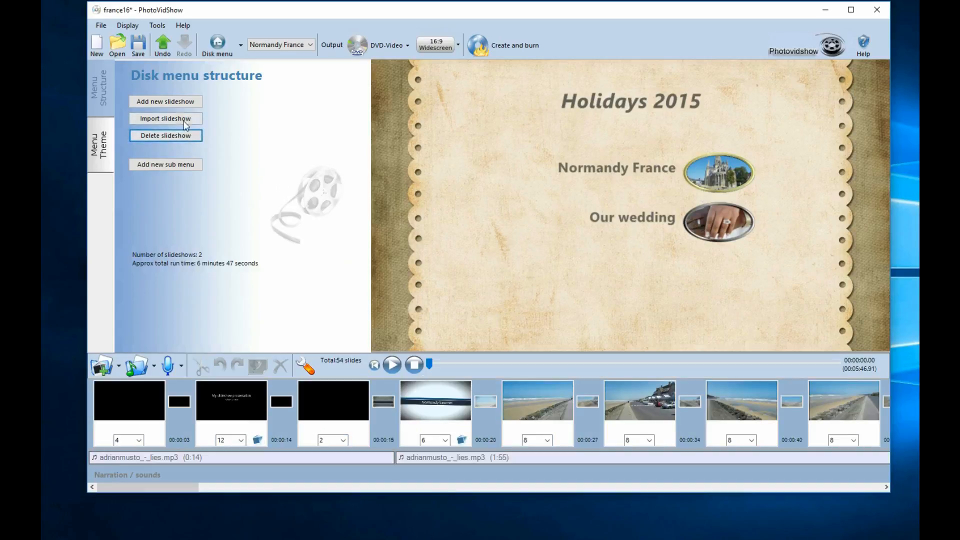
- Apply the menu layout with a column of slideshow thumbnails to the right of their titles
left_click(108, 141)
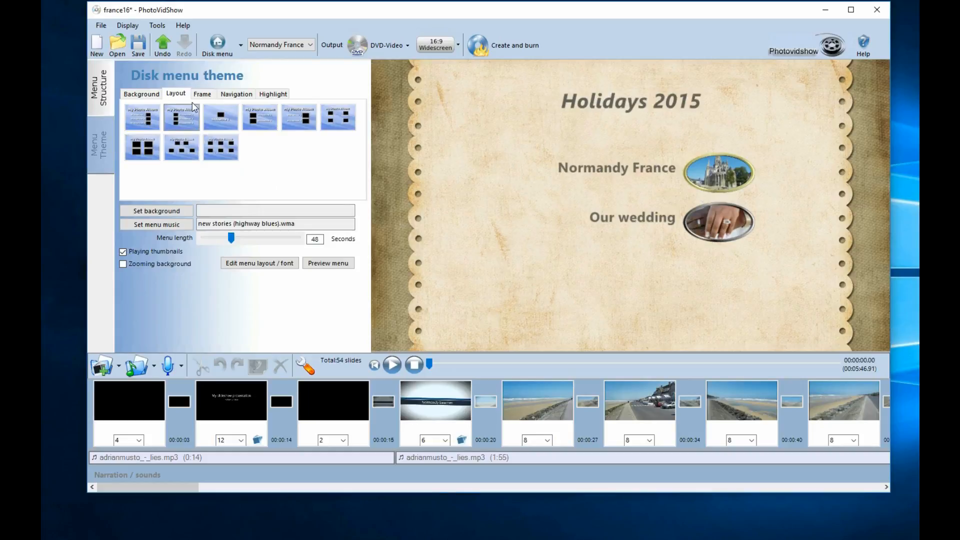
left_click(296, 121)
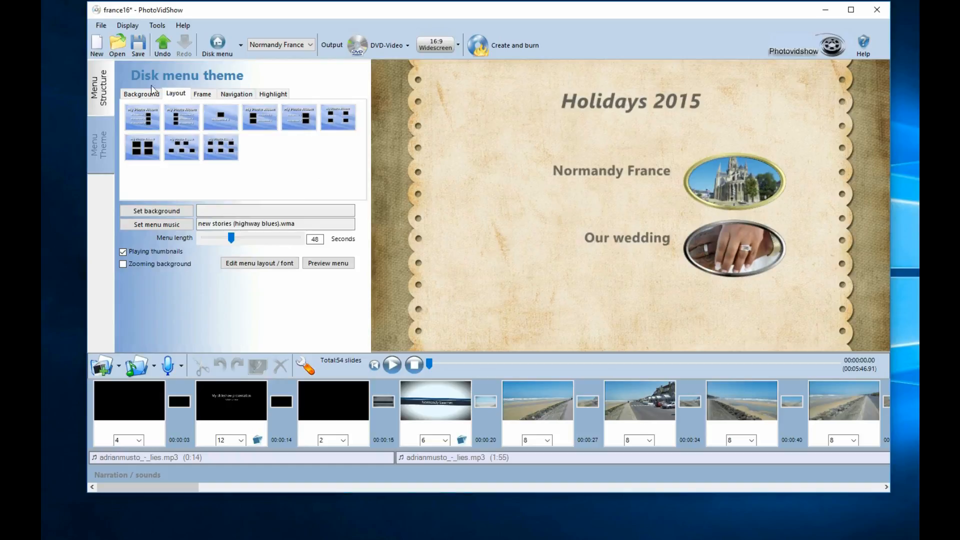
left_click(99, 93)
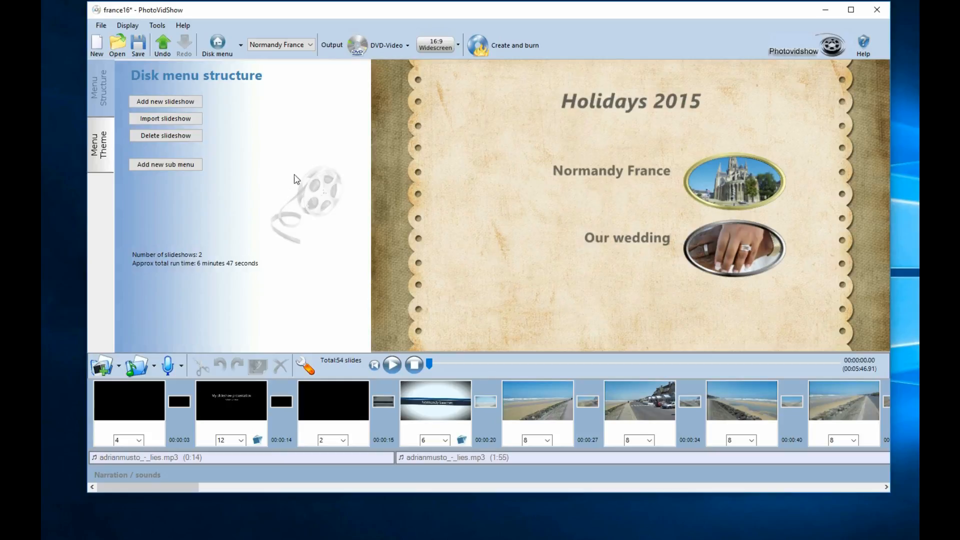
- Import the Florida slideshow from project16.pds2 into the current project
left_click(166, 118)
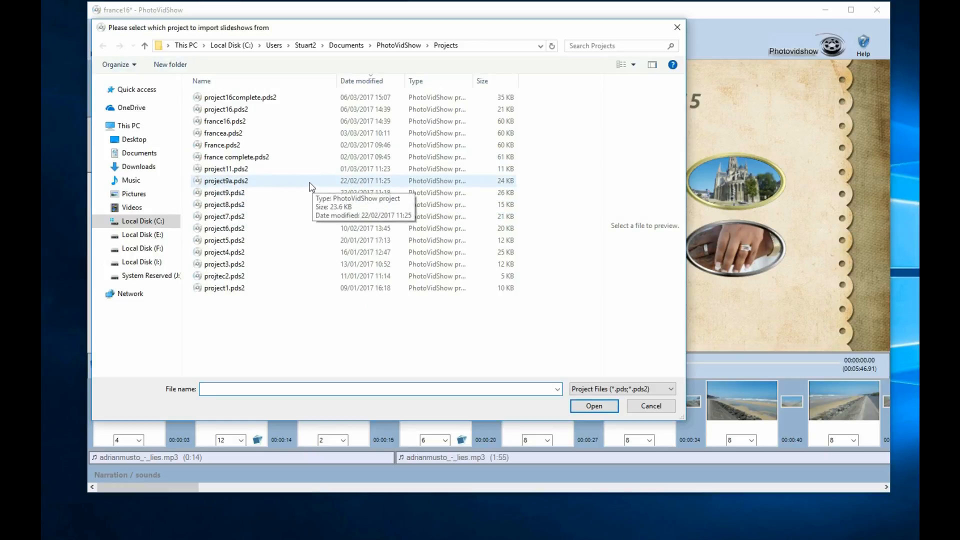
left_click(250, 109)
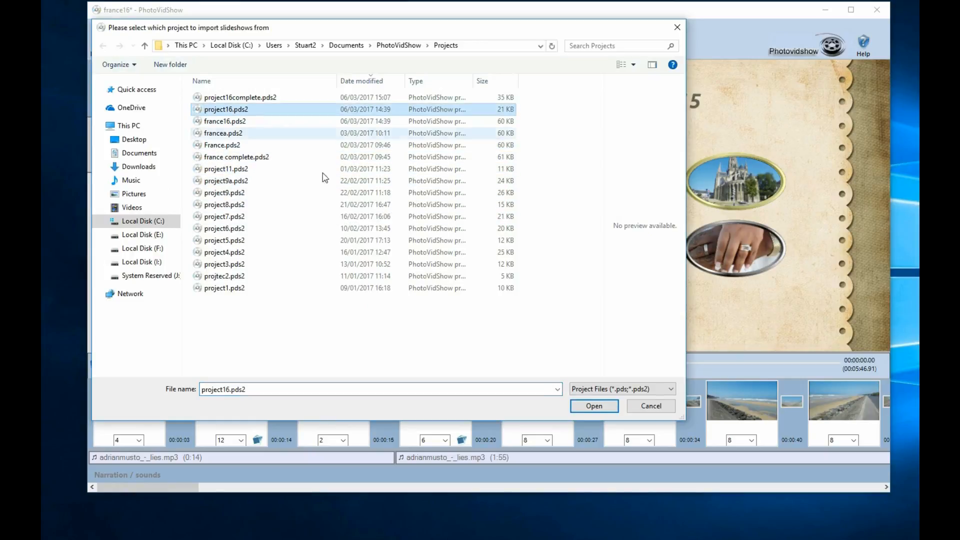
left_click(597, 406)
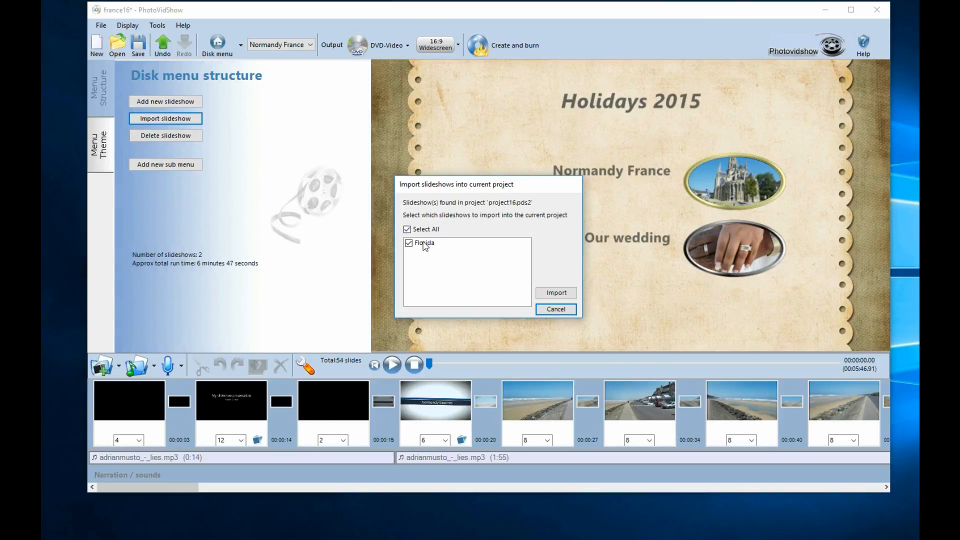
left_click(554, 294)
left_click(612, 296)
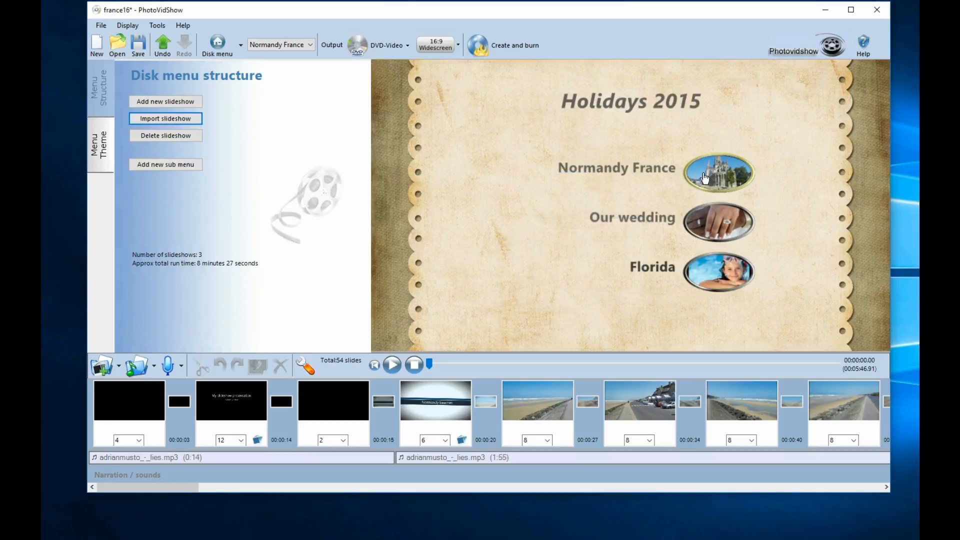
- Move the Florida slideshow up one place in the disk menu order
left_click(721, 270)
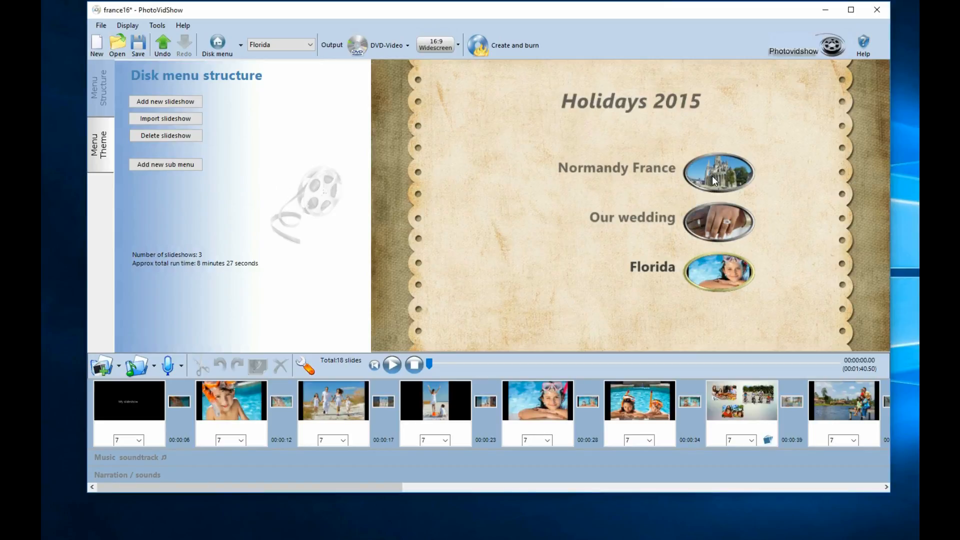
right_click(718, 266)
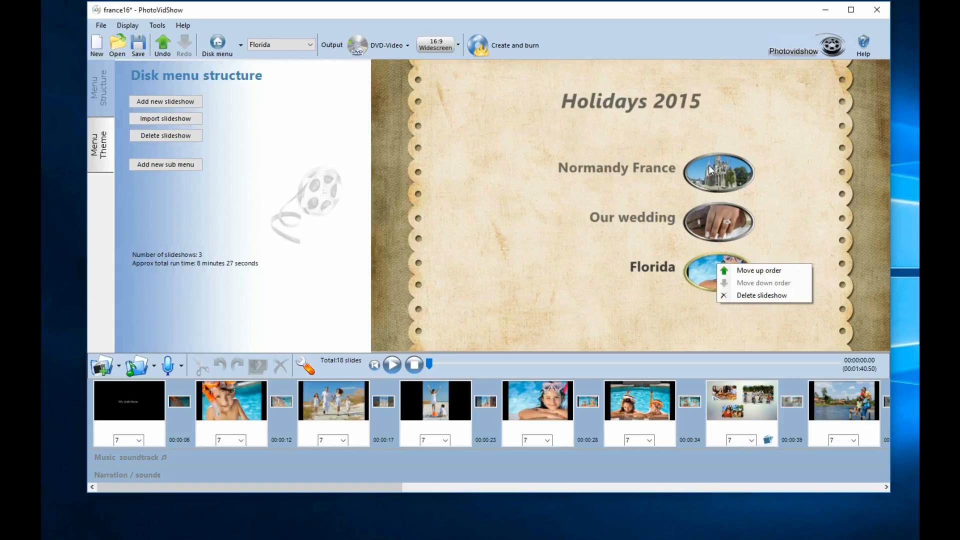
left_click(751, 271)
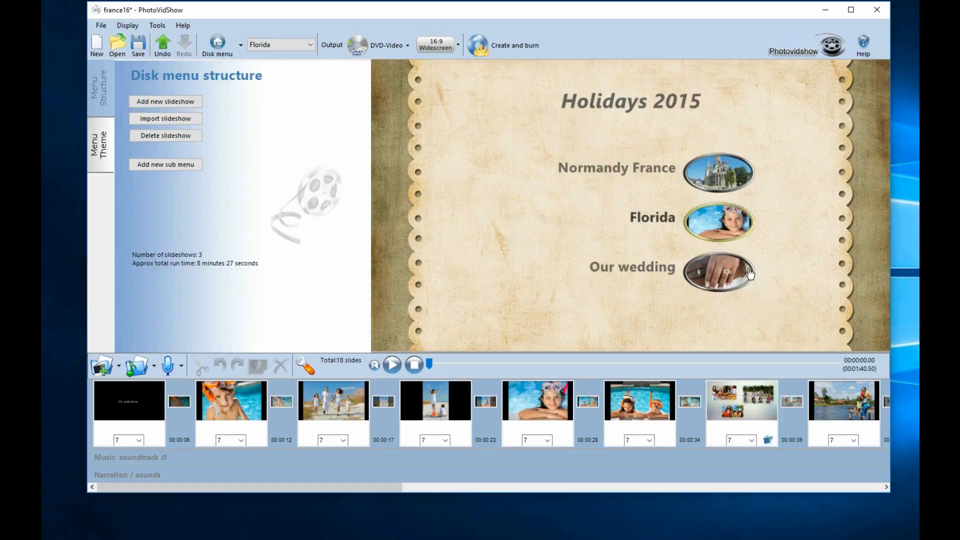
- Move the Normandy France slideshow down one place in the menu order and back up again
right_click(715, 167)
left_click(731, 194)
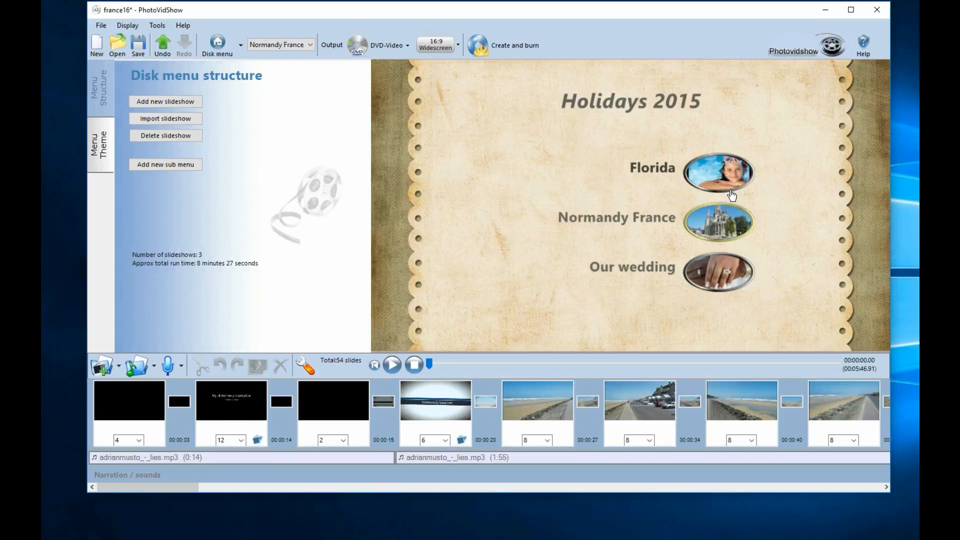
right_click(718, 221)
left_click(737, 231)
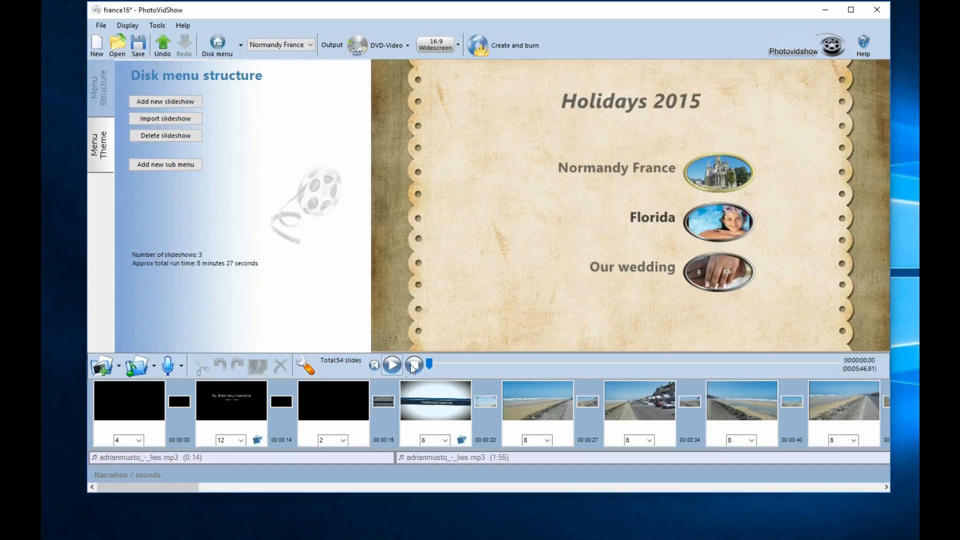
- Move the pool slide following the colonnade slide in the Normandy France slideshow to the Florida slideshow
left_click_drag(183, 487, 440, 500)
left_click_drag(536, 504, 278, 501)
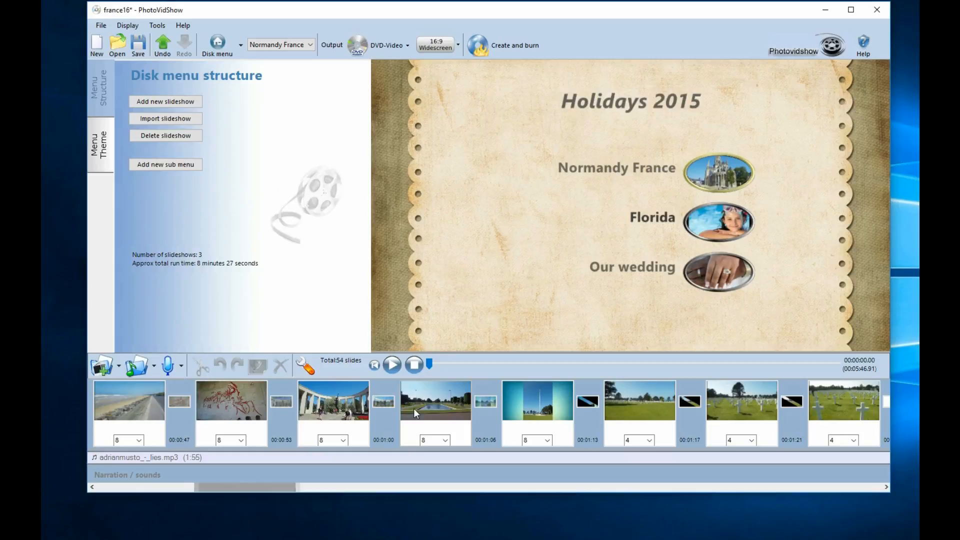
right_click(429, 386)
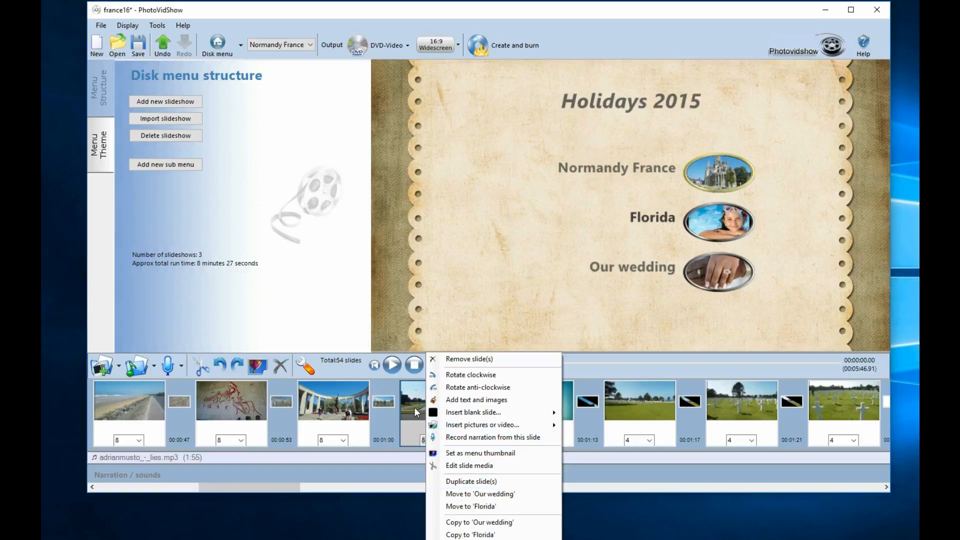
left_click(492, 507)
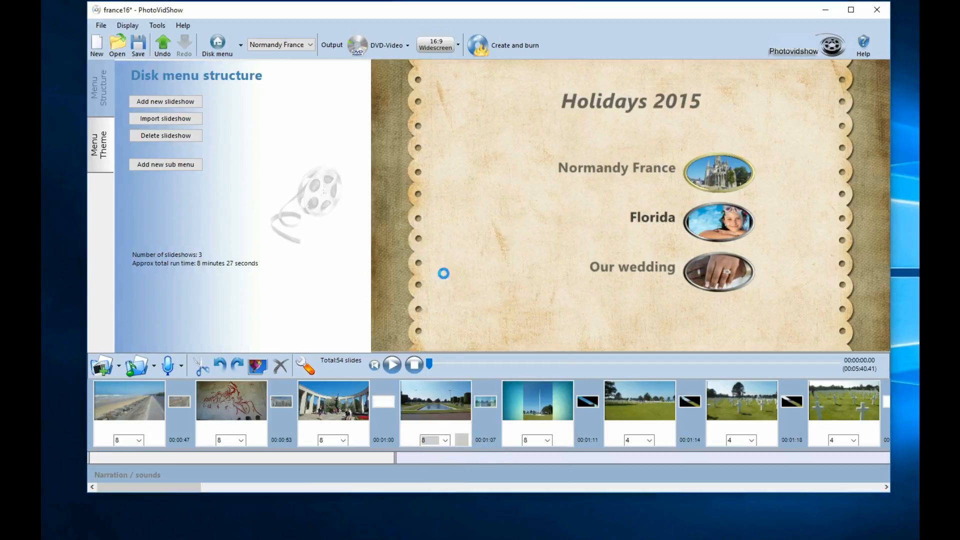
- Check the wedding slideshow and the end of the Florida slideshow for the moved slide, and undo the move
left_click(726, 283)
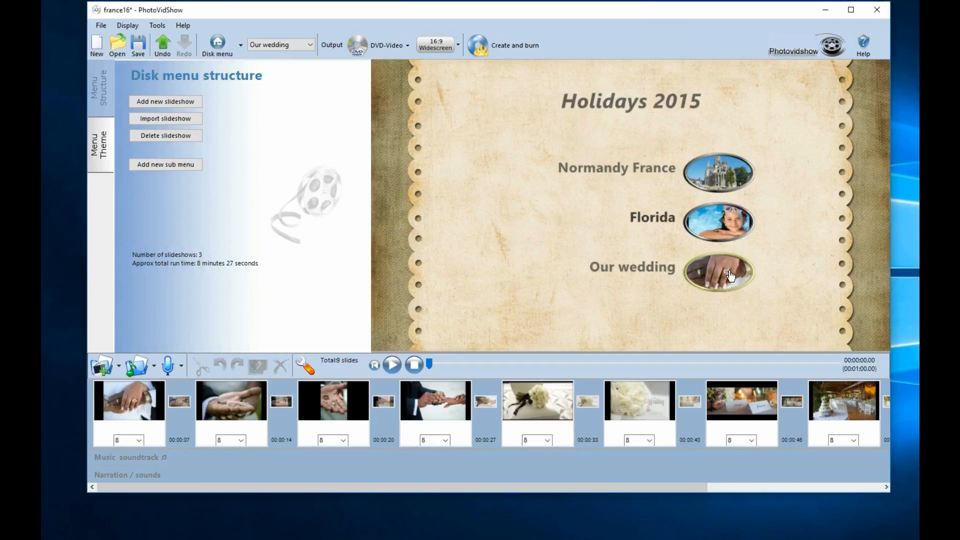
left_click(715, 221)
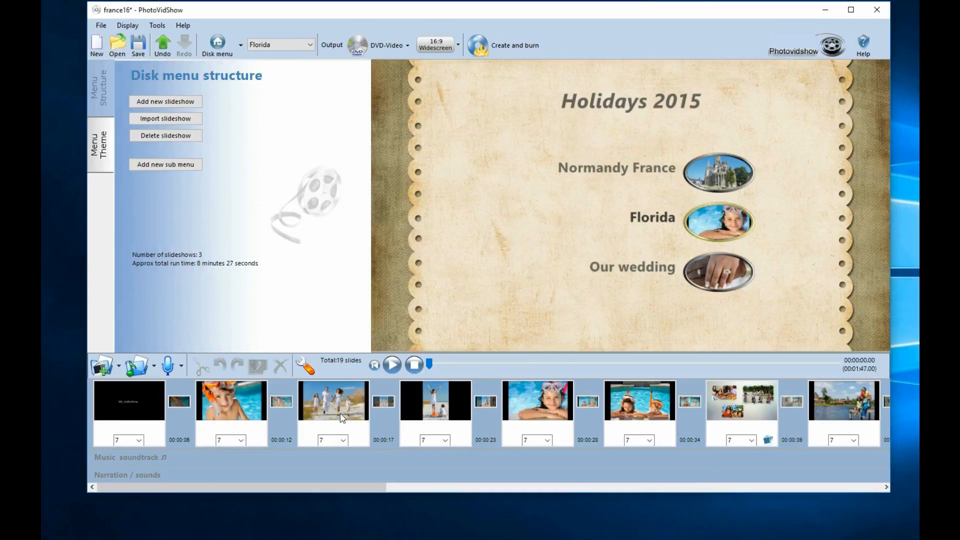
left_click_drag(158, 489, 790, 486)
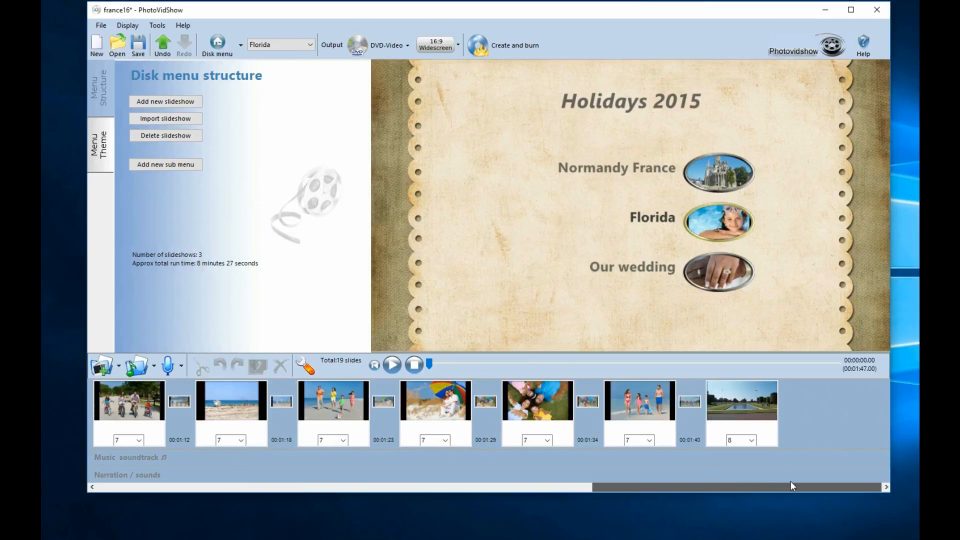
left_click(741, 401)
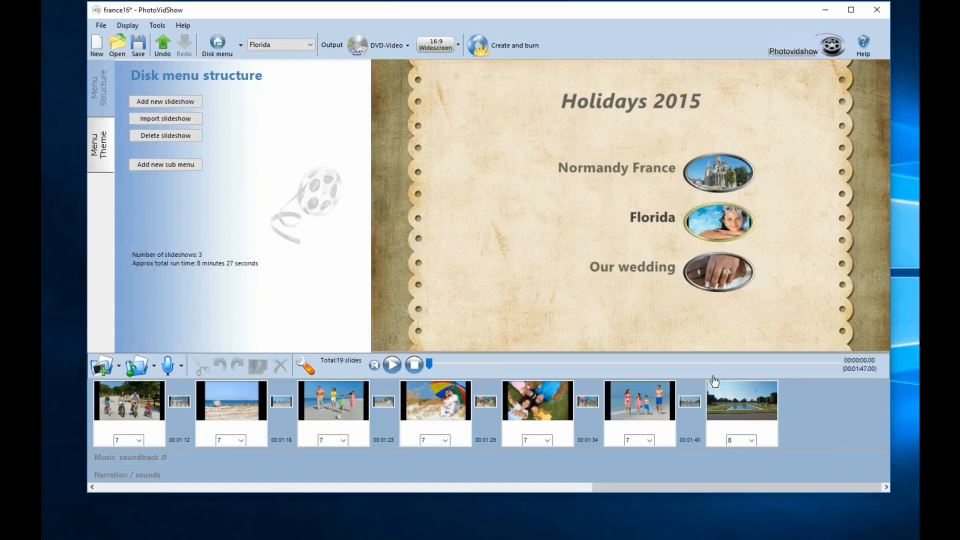
left_click(163, 44)
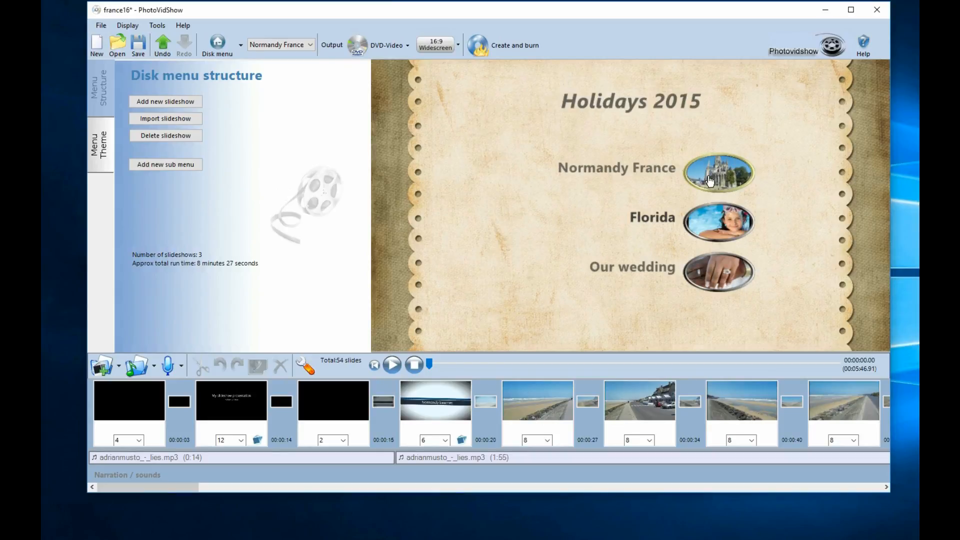
- Switch between the Florida, Our wedding and Normandy France slideshows to view each one's slides
left_click(715, 228)
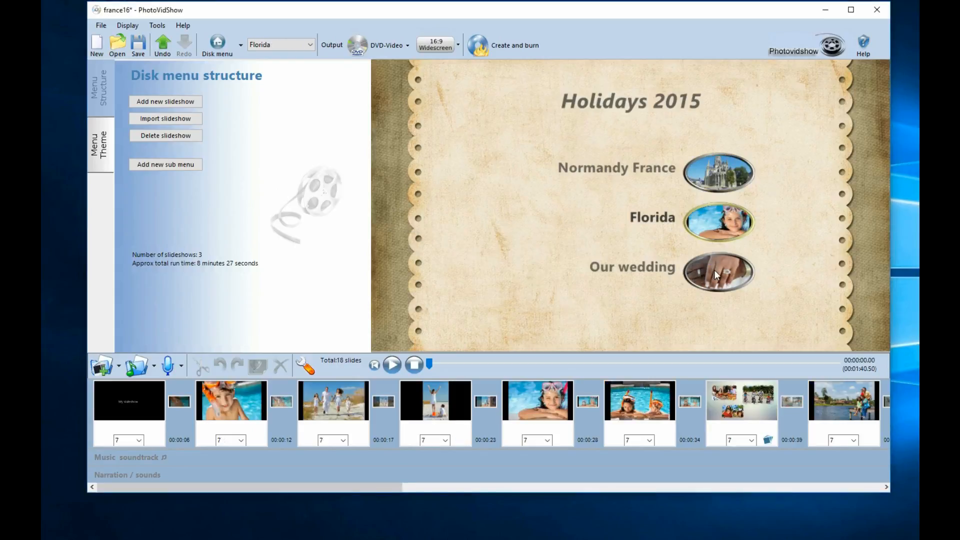
left_click(715, 270)
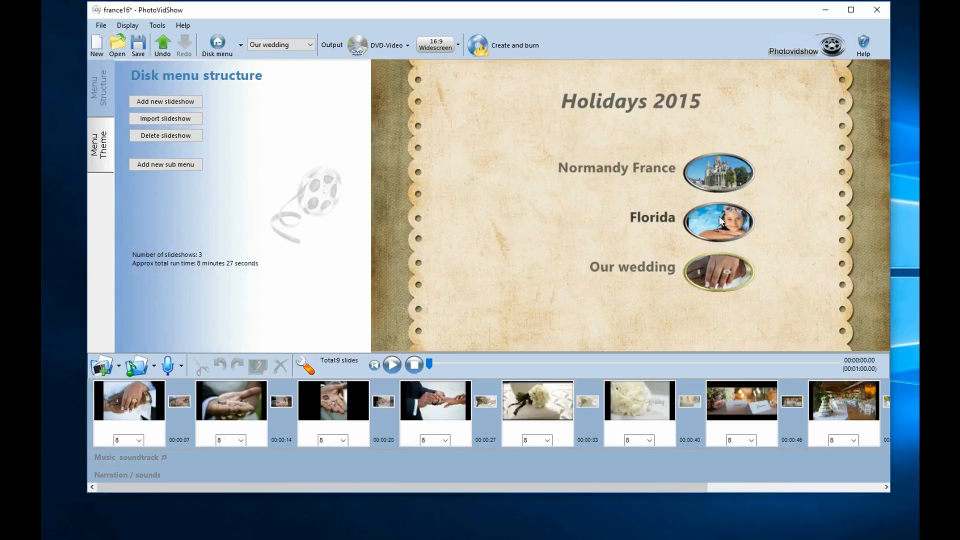
left_click(311, 45)
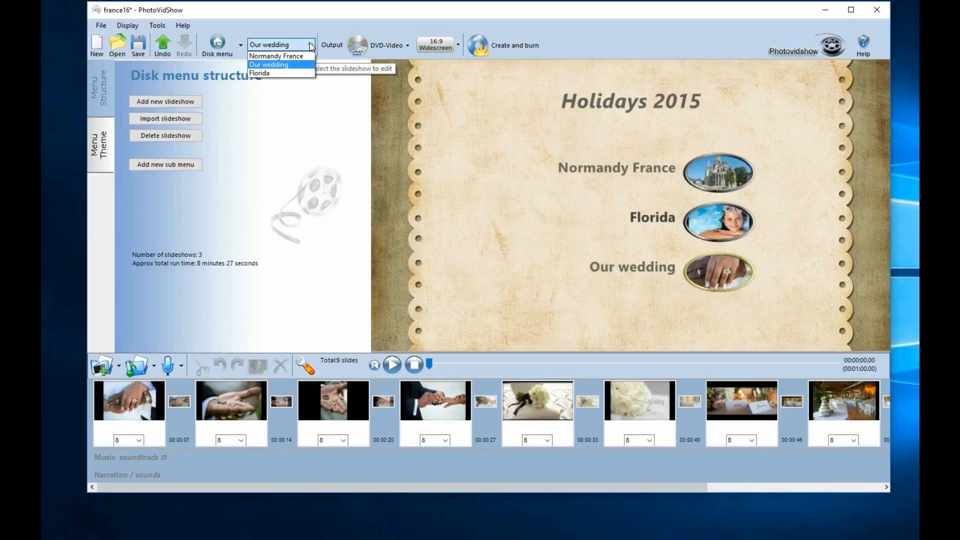
left_click(285, 56)
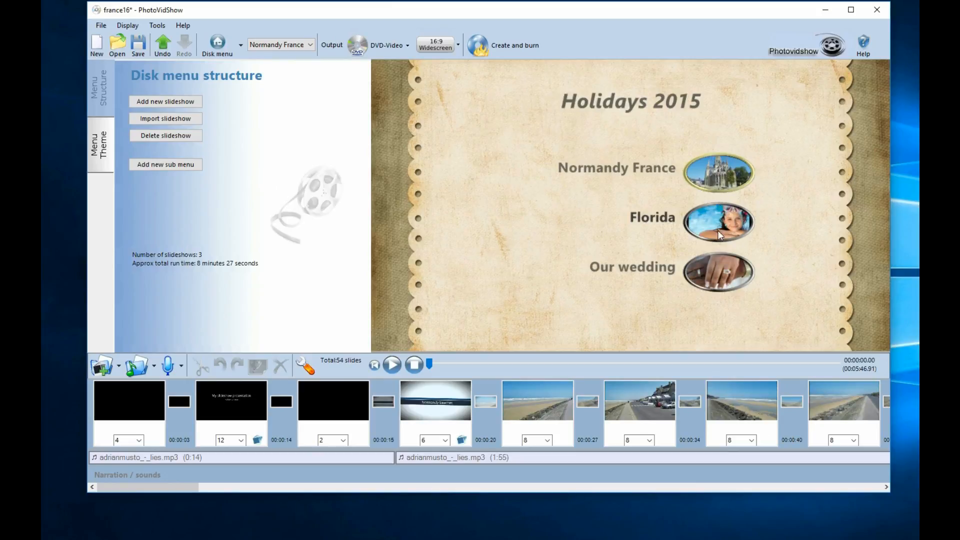
left_click(721, 270)
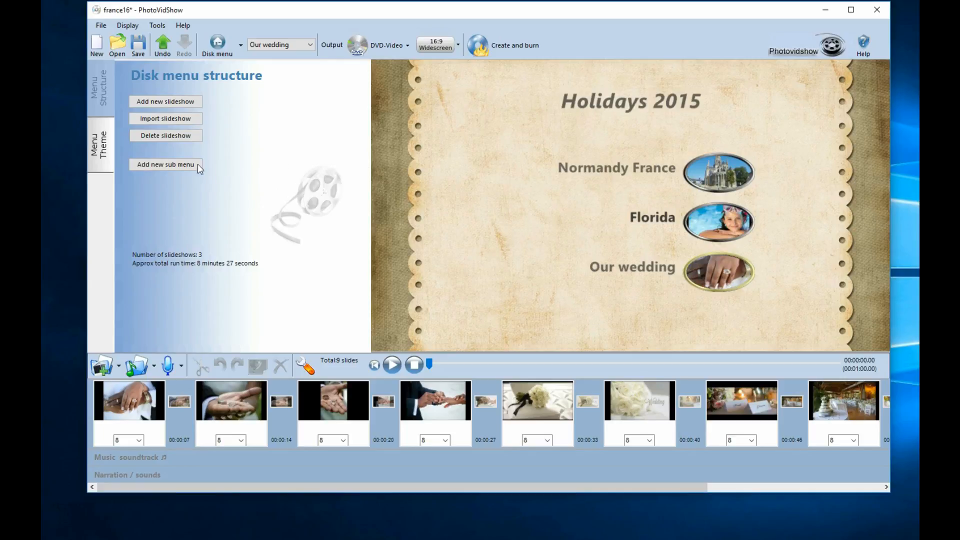
- Add a new sub menu to the disk menu, visit it through the navigation arrow and return to the top menu
left_click(151, 165)
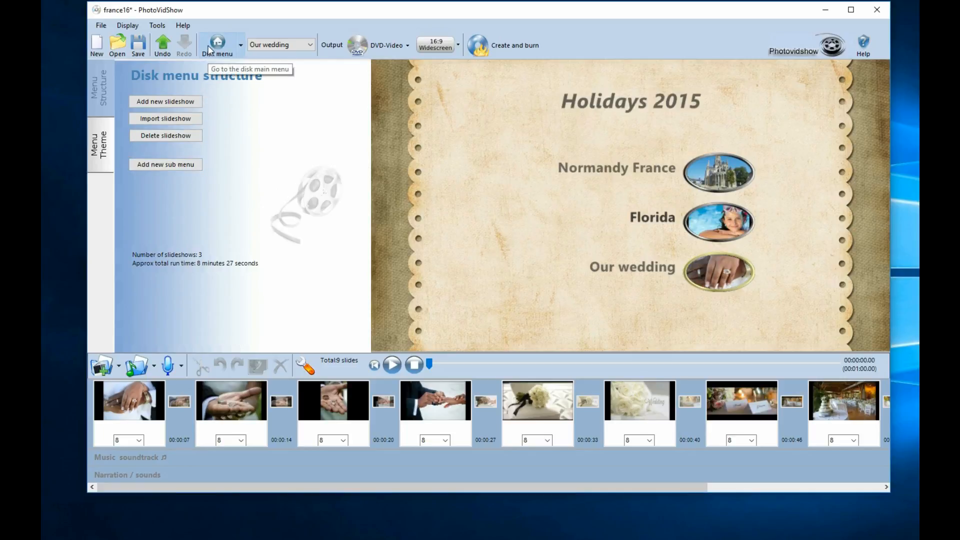
left_click(167, 164)
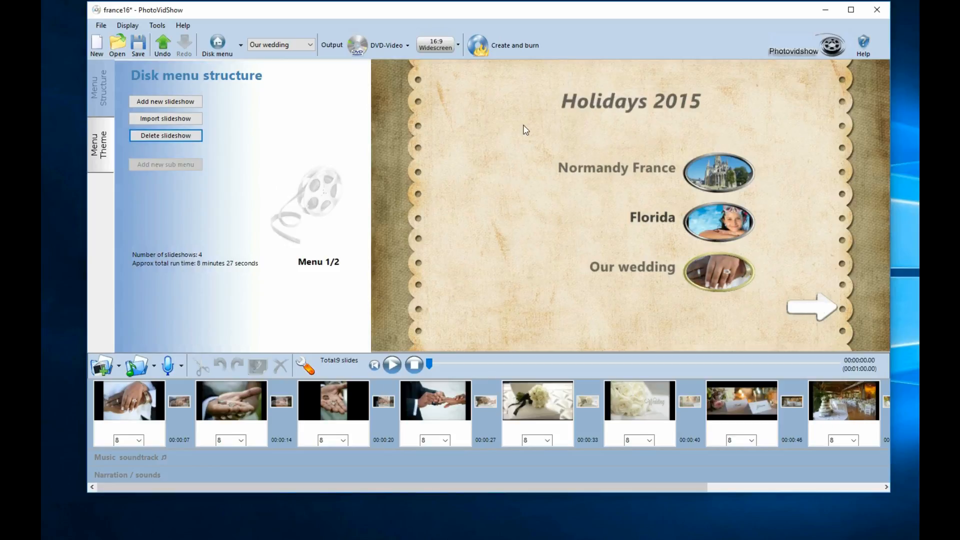
left_click(824, 315)
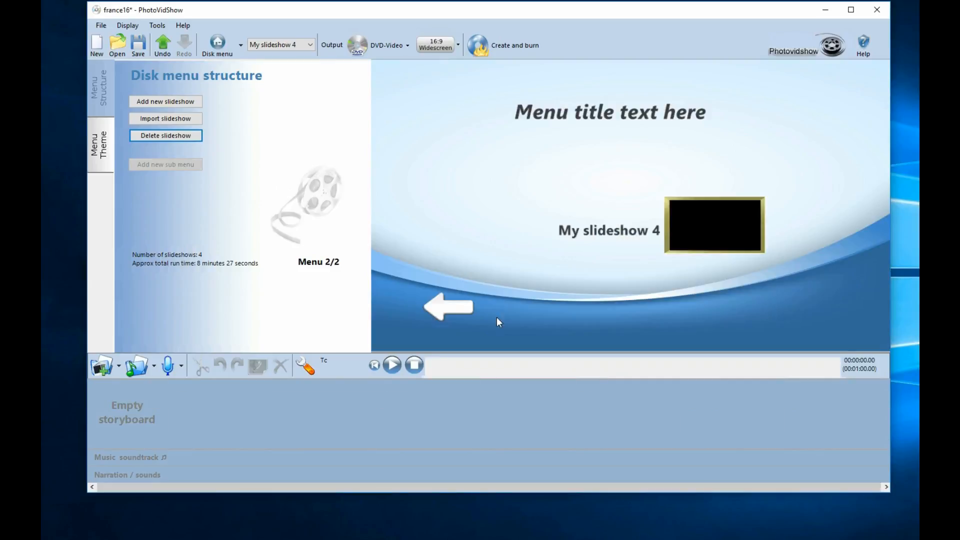
left_click(456, 307)
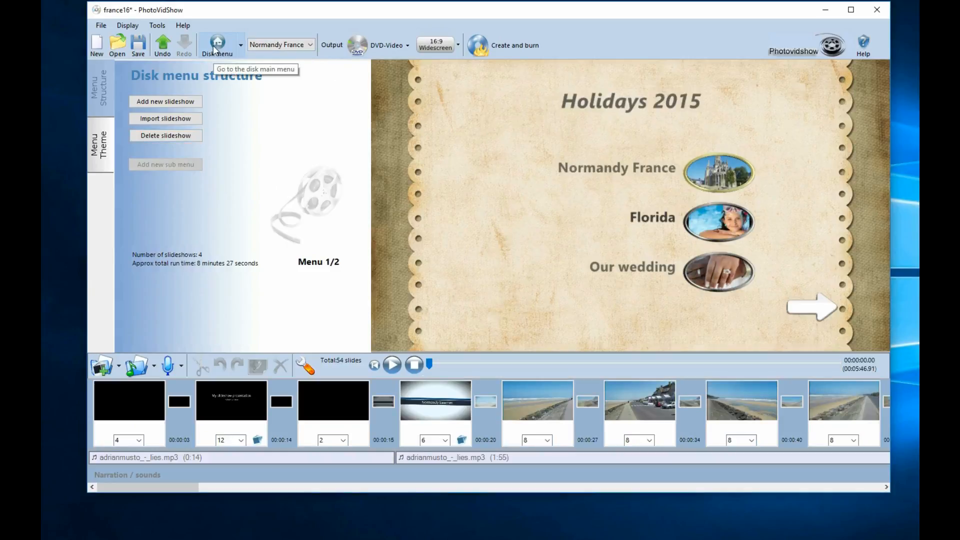
left_click(241, 46)
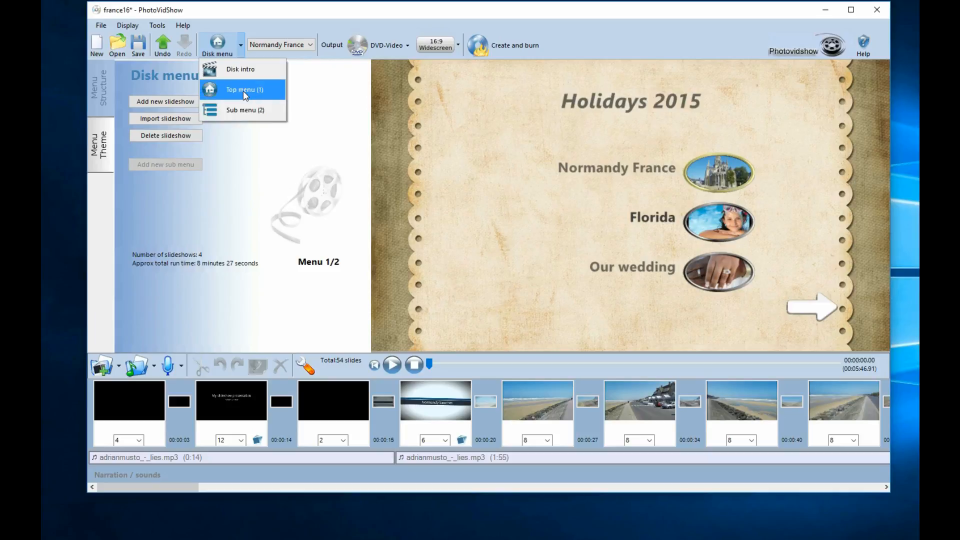
left_click(243, 91)
- Apply a gold oval frame to the slideshow thumbnail on Sub menu (2)
left_click(243, 46)
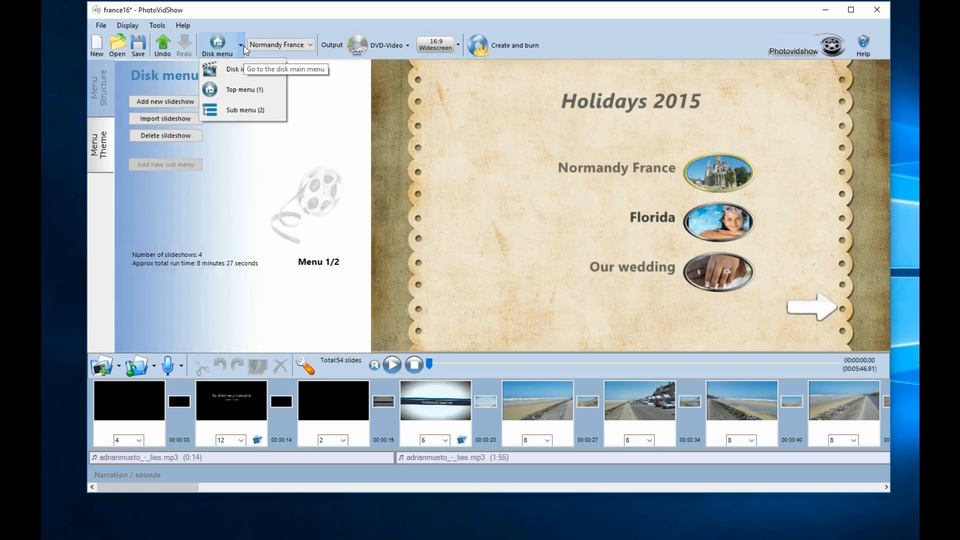
left_click(230, 110)
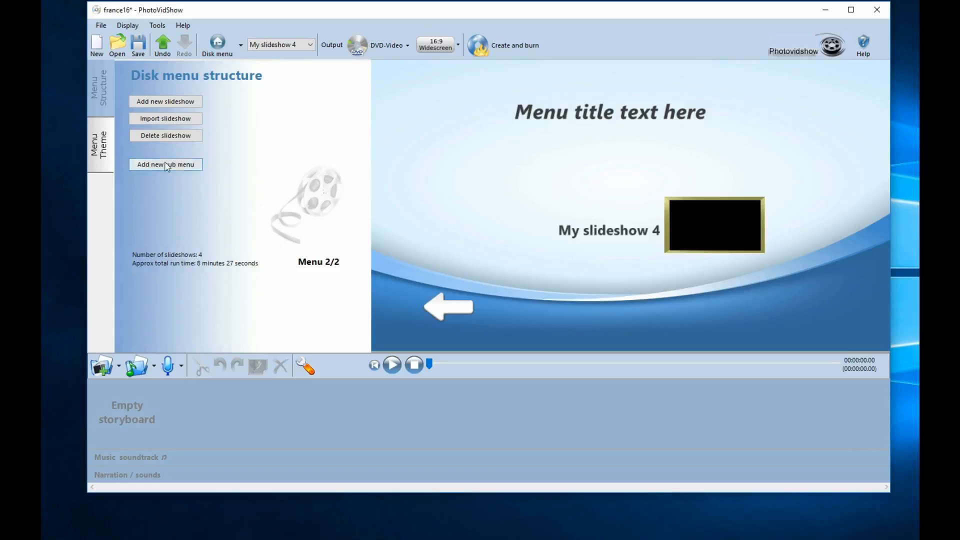
left_click(102, 148)
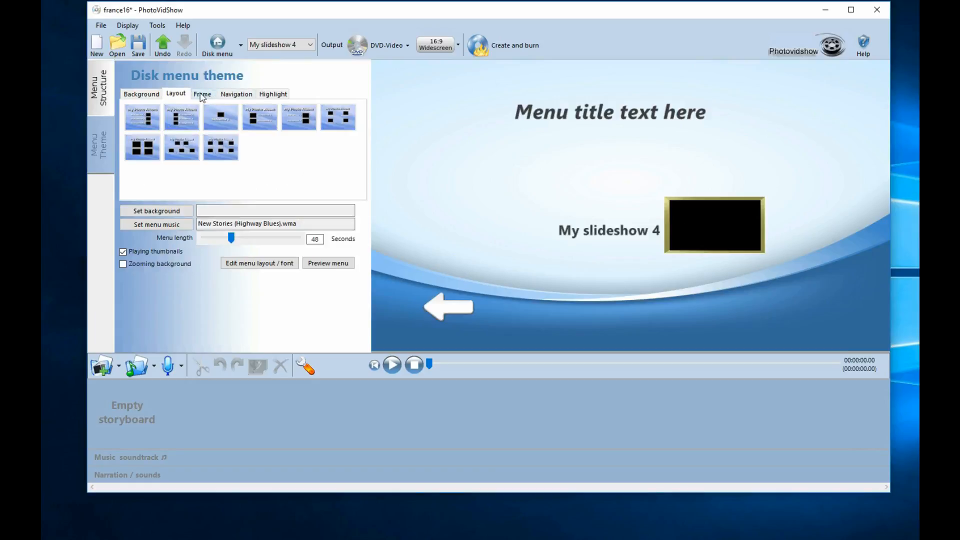
left_click(202, 94)
scroll(279, 145, "down", 1)
scroll(279, 145, "down", 4)
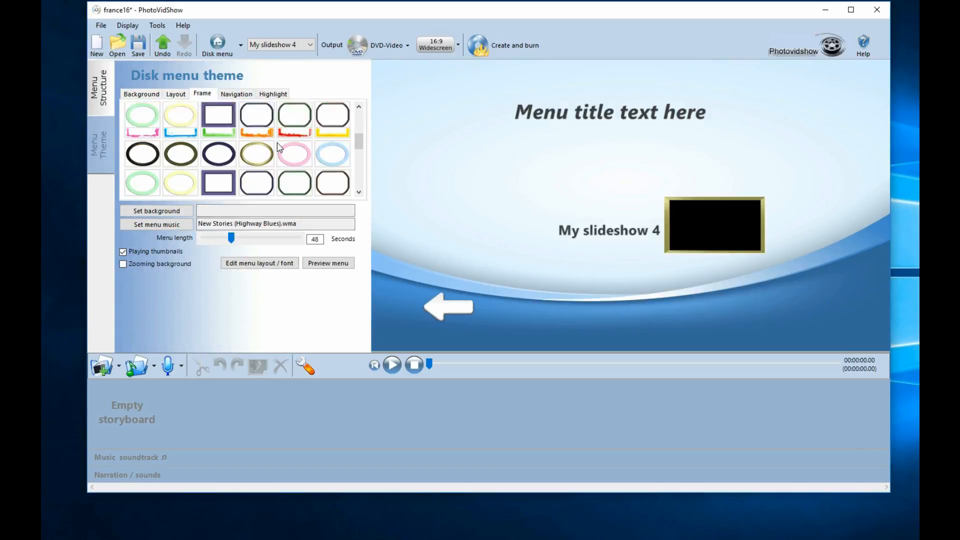
left_click(260, 177)
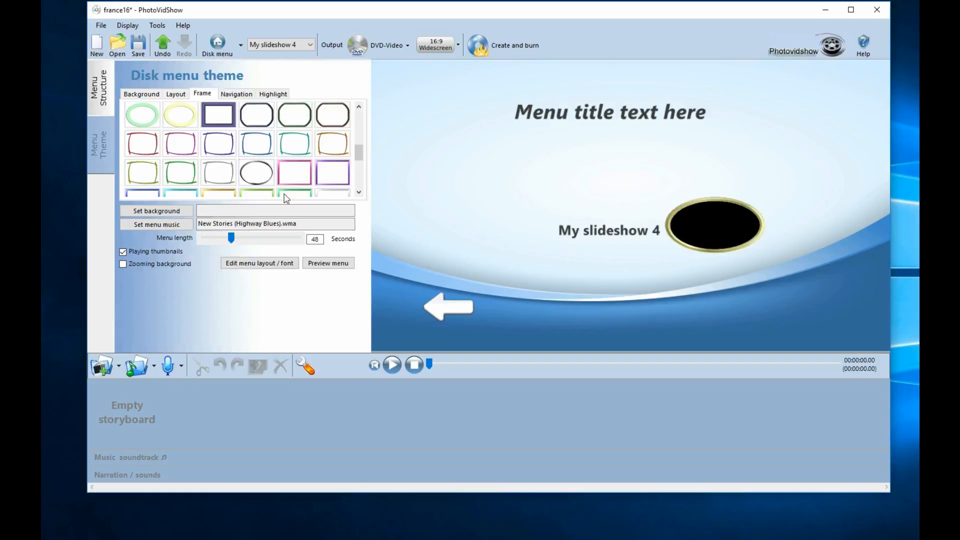
- Look through the navigation button styles and highlight settings of the menu theme
left_click(237, 95)
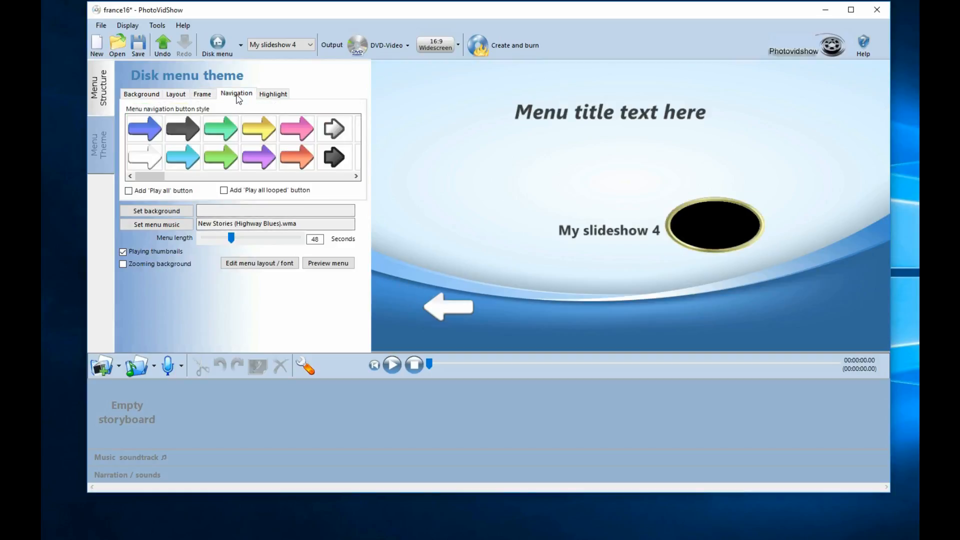
left_click(283, 96)
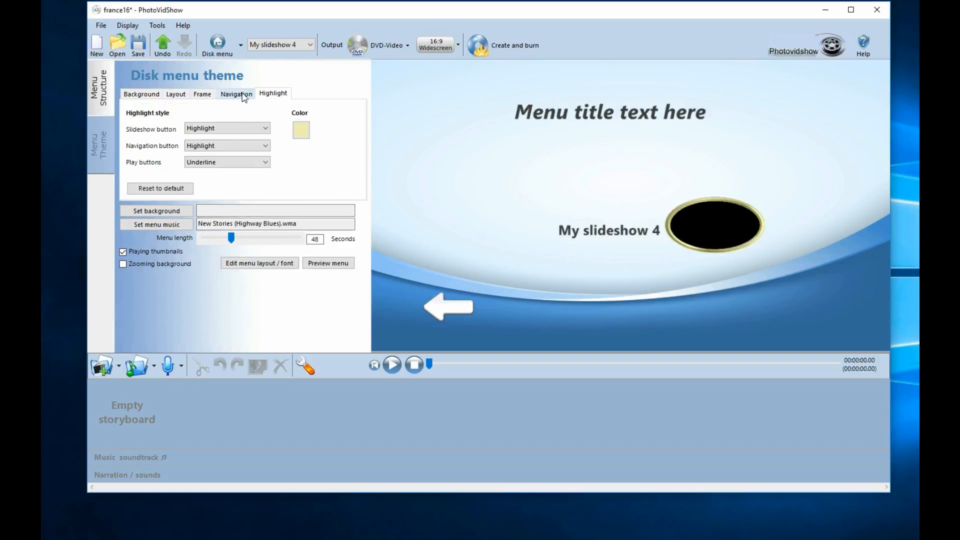
left_click(250, 96)
left_click(283, 97)
left_click(245, 100)
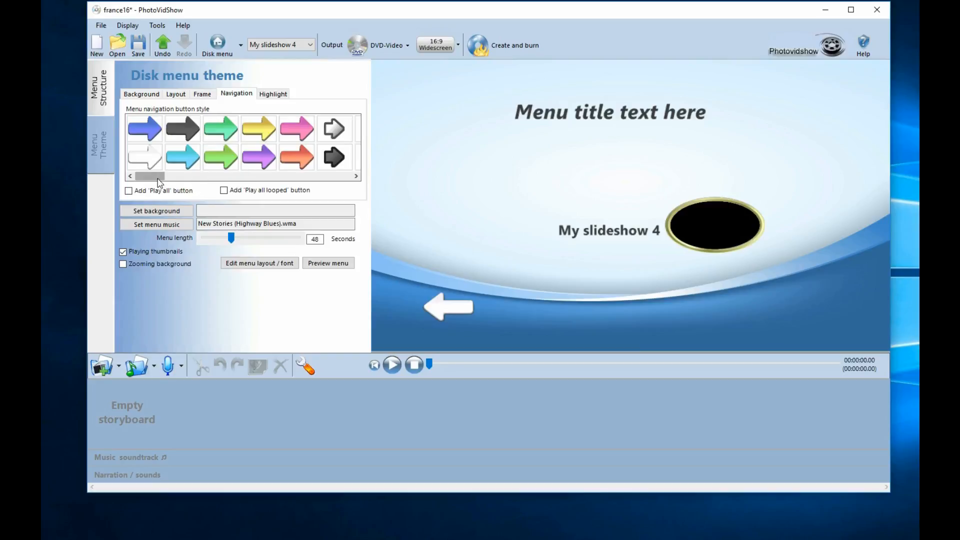
- Set the menu navigation buttons to the curved white arrow style and check the arrow on the sub menu
left_click_drag(164, 177, 195, 170)
left_click(263, 131)
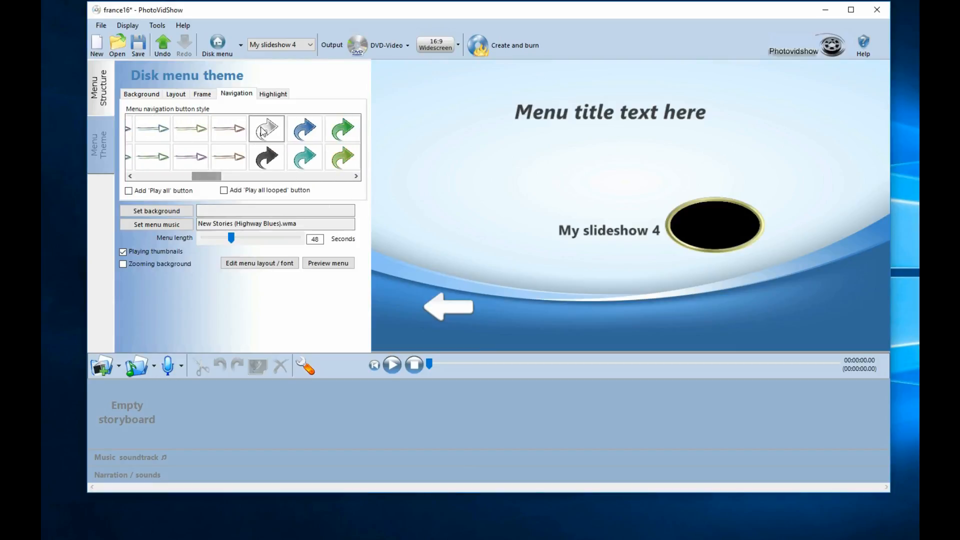
left_click(448, 308)
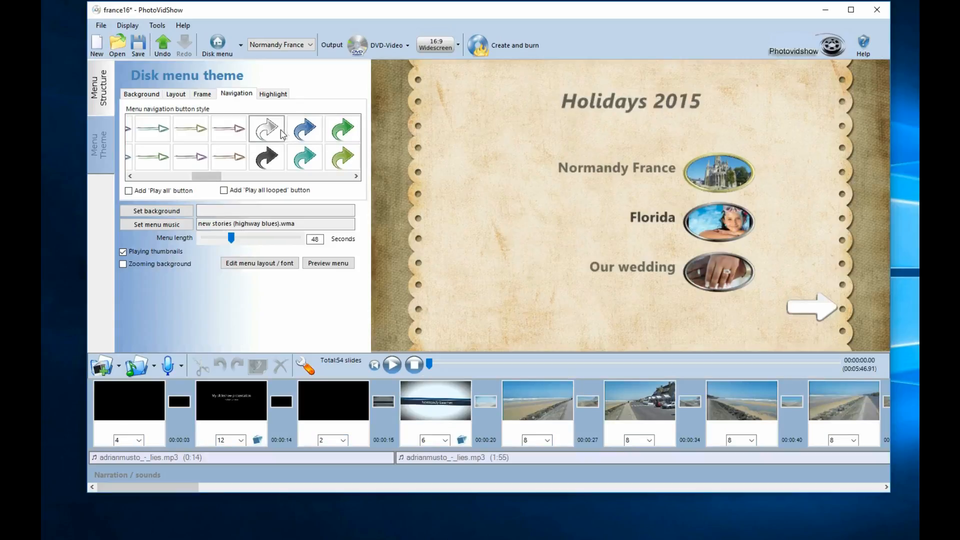
left_click(263, 129)
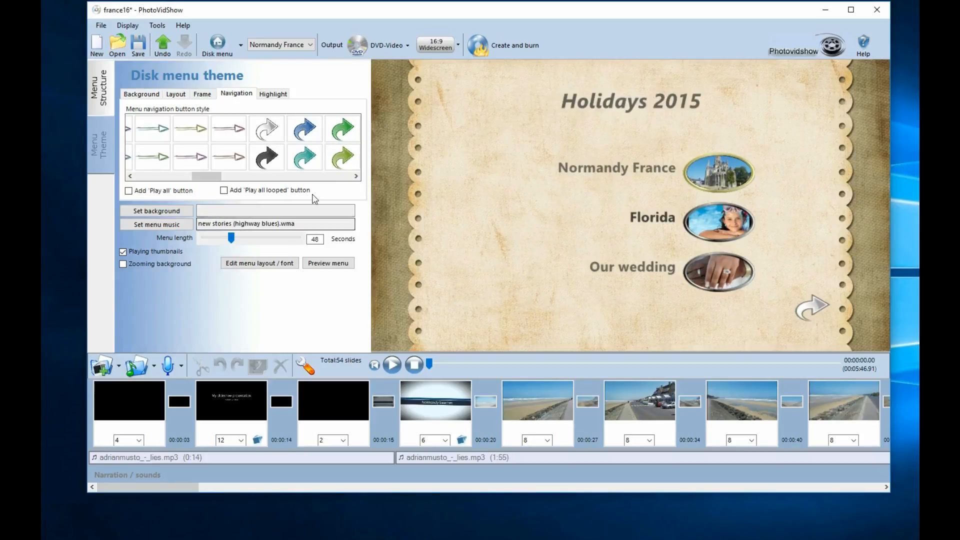
mouse_move(206, 176)
left_mouse_down()
mouse_move(319, 179)
mouse_move(212, 176)
left_mouse_up()
left_click(811, 303)
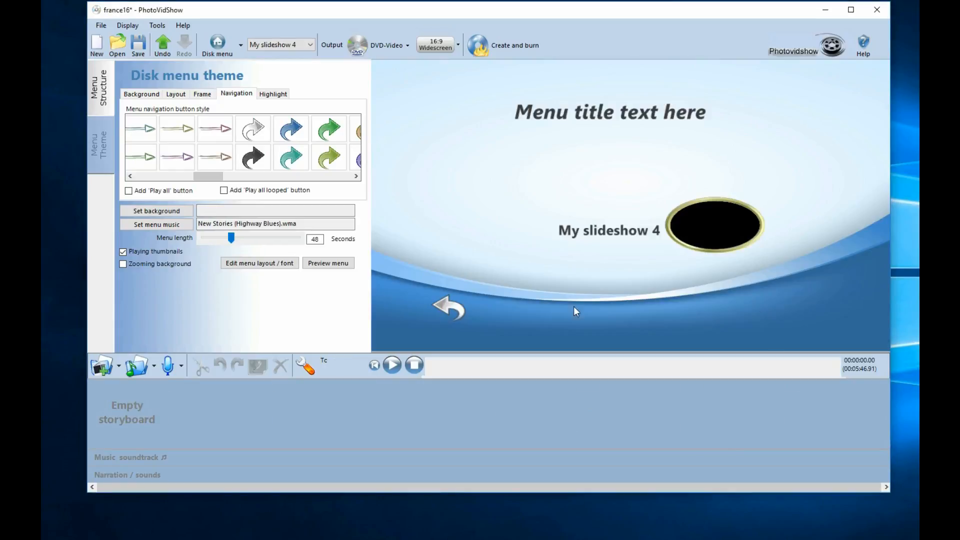
- Follow the navigation arrows back and forth between the Holidays 2015 menu and the sub menu to check them
left_click(452, 305)
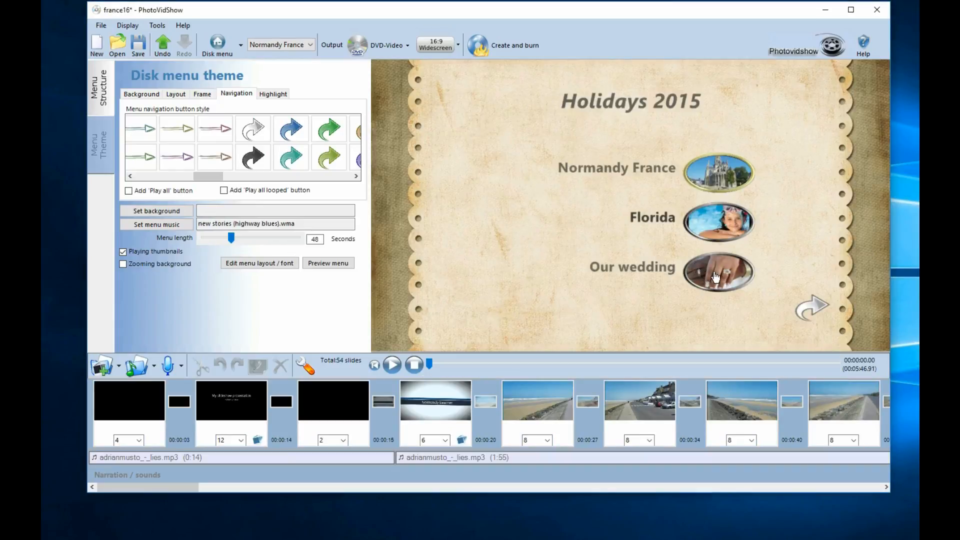
left_click(811, 304)
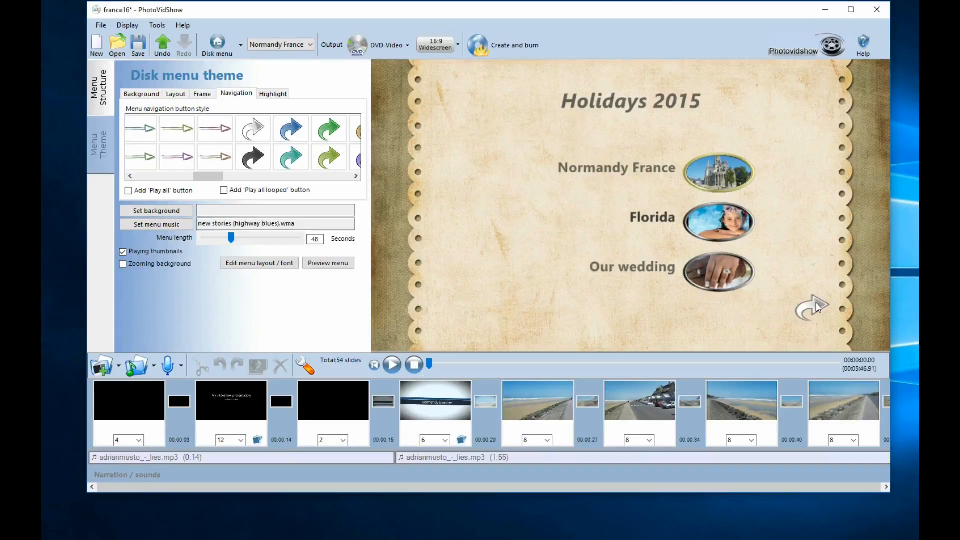
left_click(450, 307)
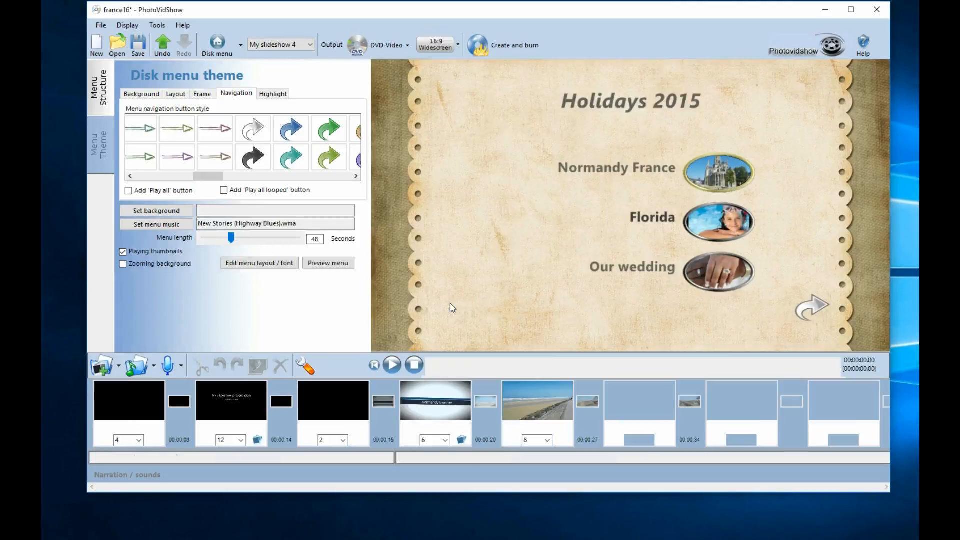
- Move the Our wedding slideshow from the Holidays 2015 menu to menu 2 and select it on that sub menu
right_click(708, 274)
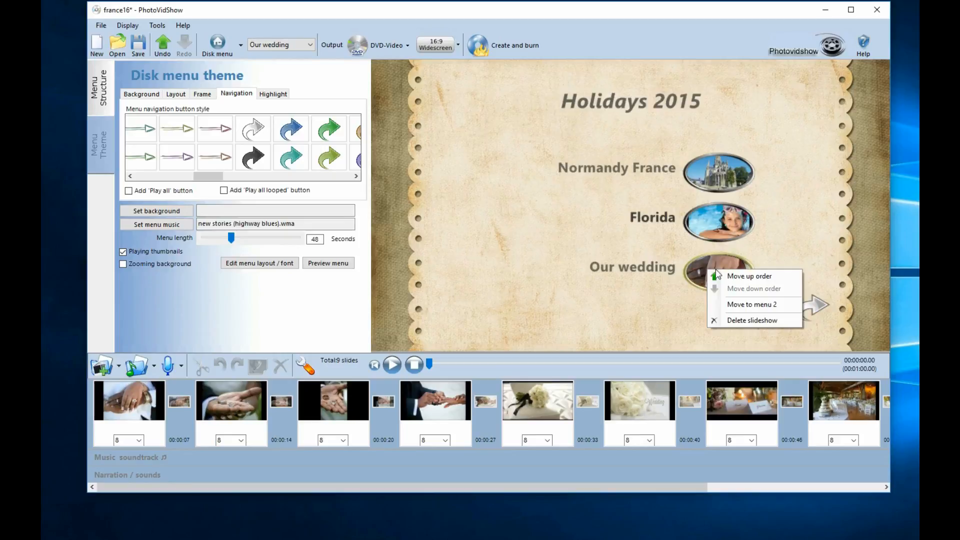
left_click(741, 306)
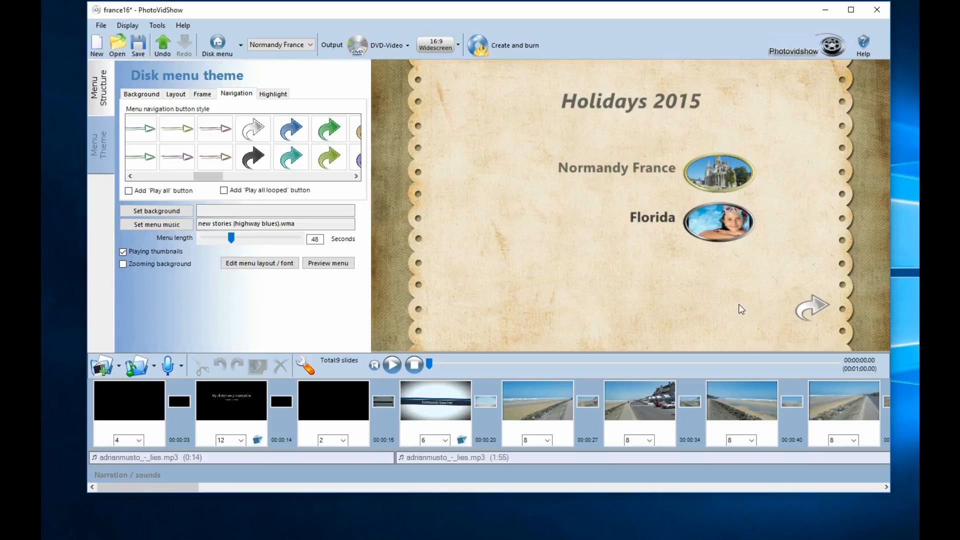
left_click(809, 307)
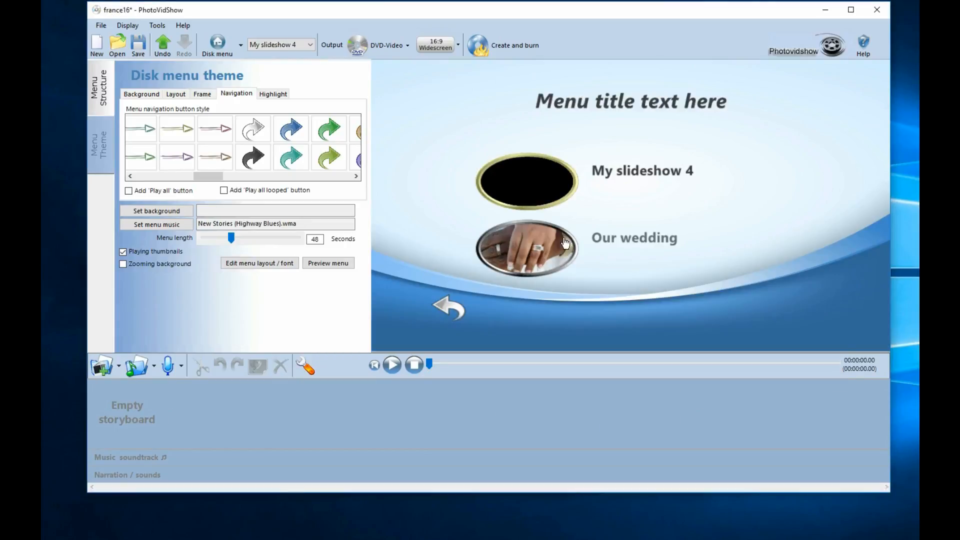
left_click(550, 256)
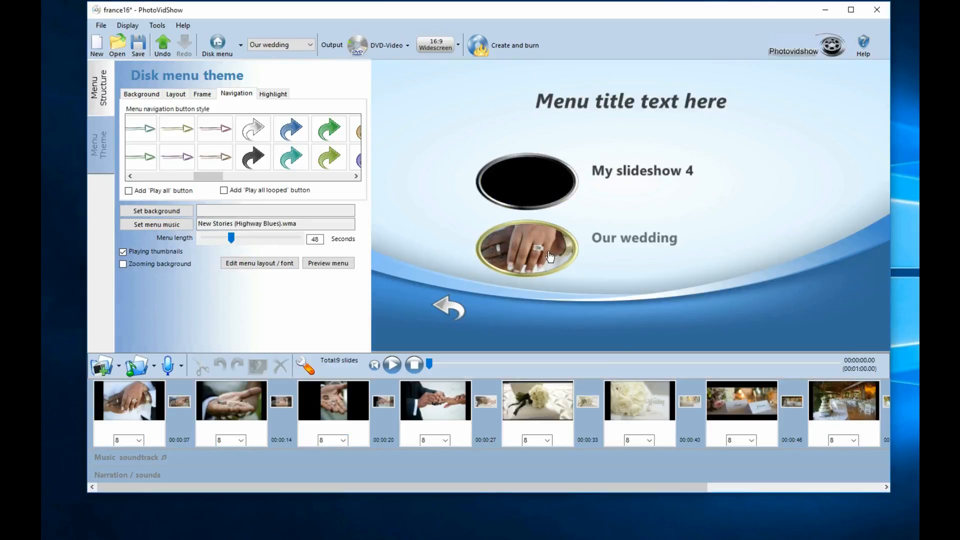
- Delete the empty My slideshow 4 from the sub menu, keep Our wedding, and return to the top menu
left_click(541, 190)
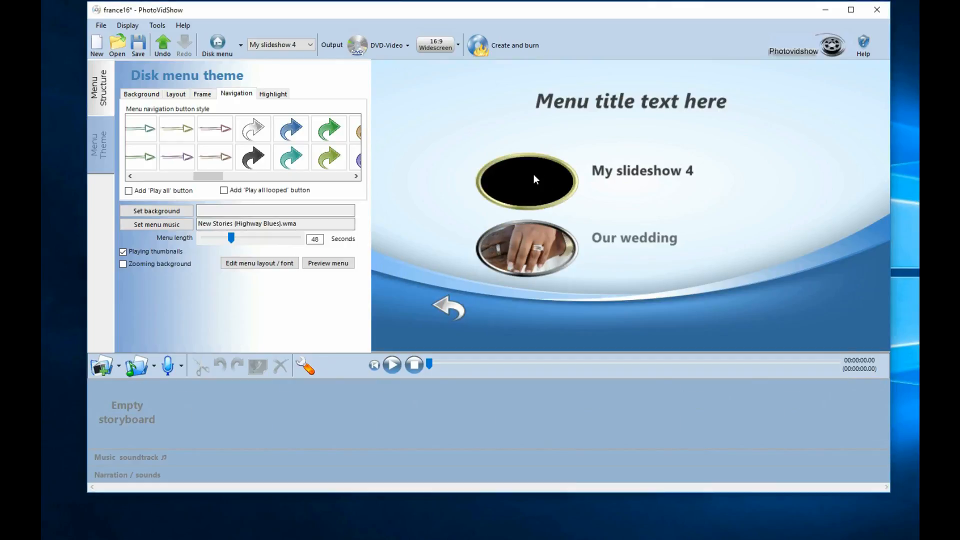
right_click(534, 179)
left_click(560, 229)
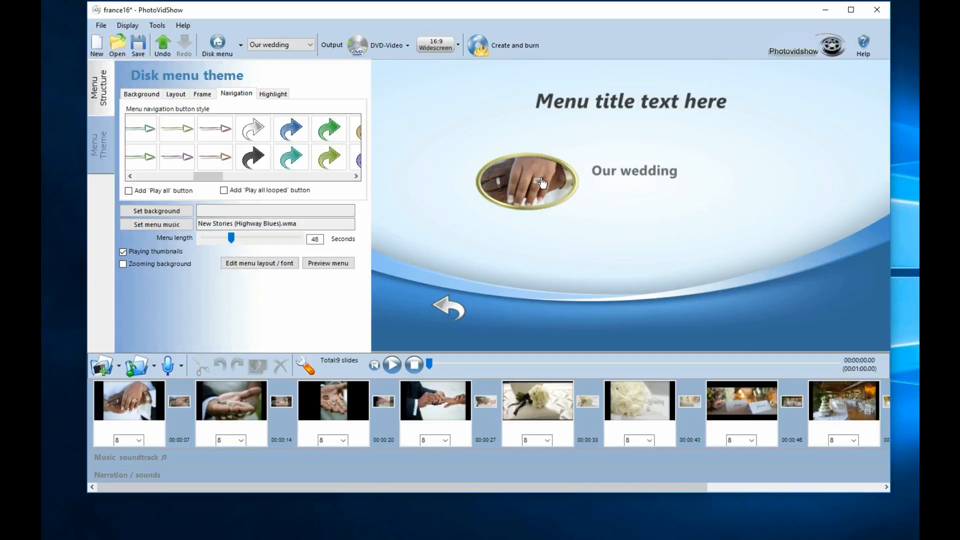
right_click(515, 191)
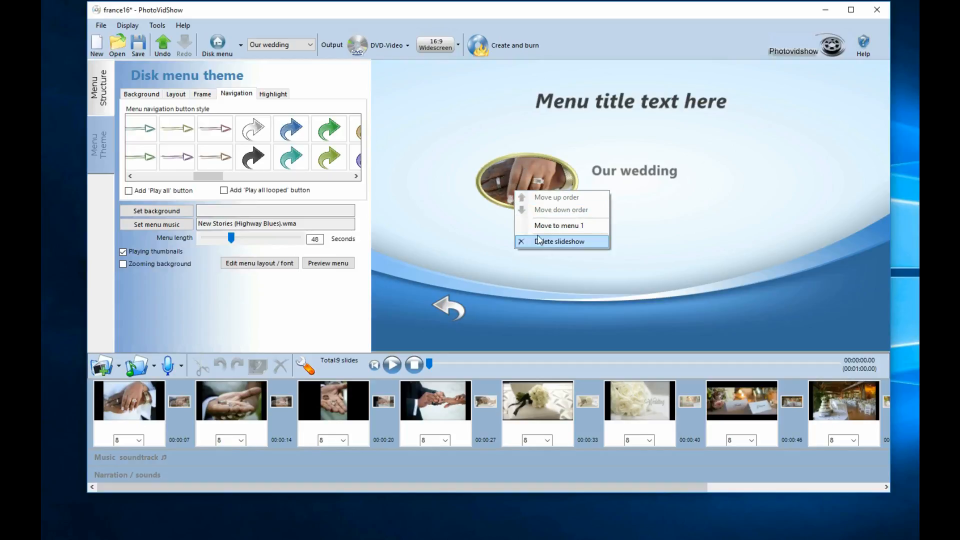
left_click(522, 241)
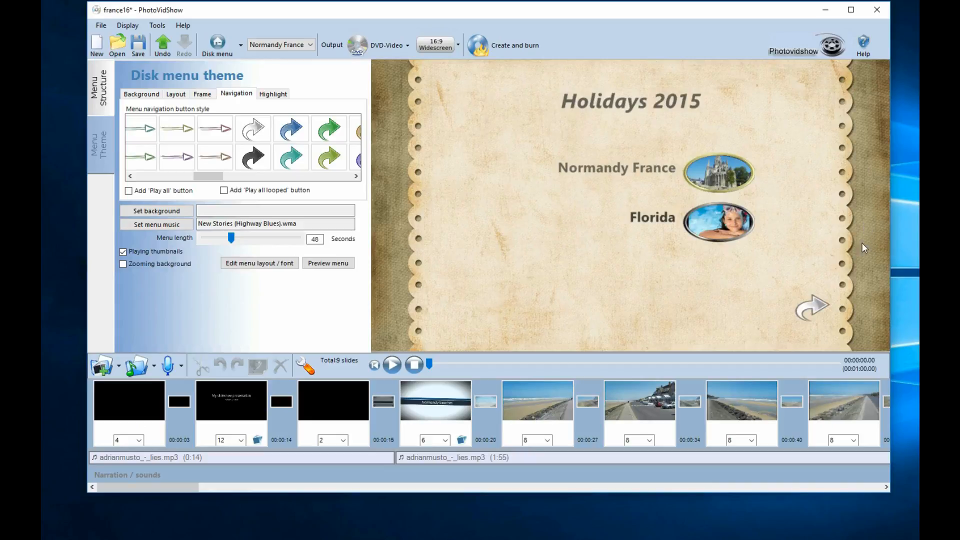
- Apply the layout with larger thumbnails in a column on the right side of the Holidays 2015 menu
left_click(182, 96)
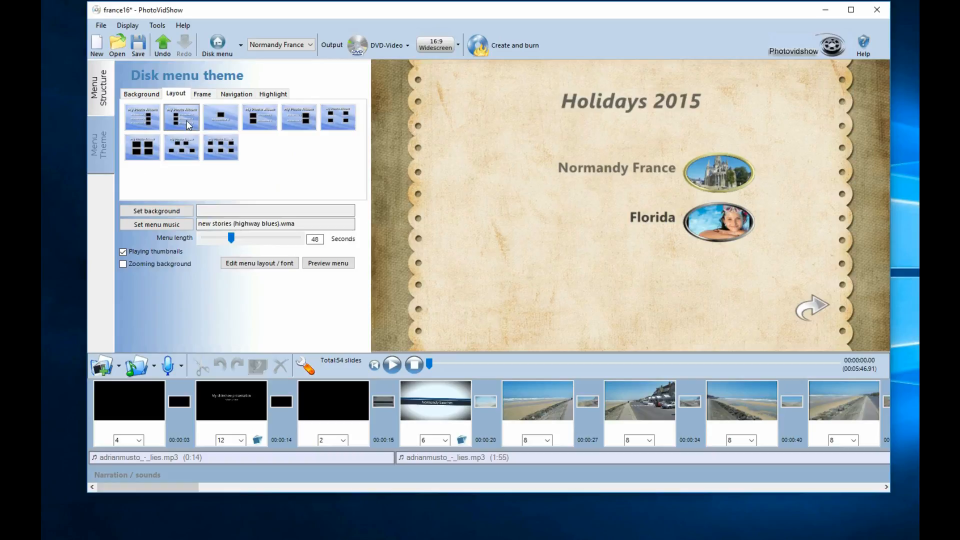
left_click(298, 121)
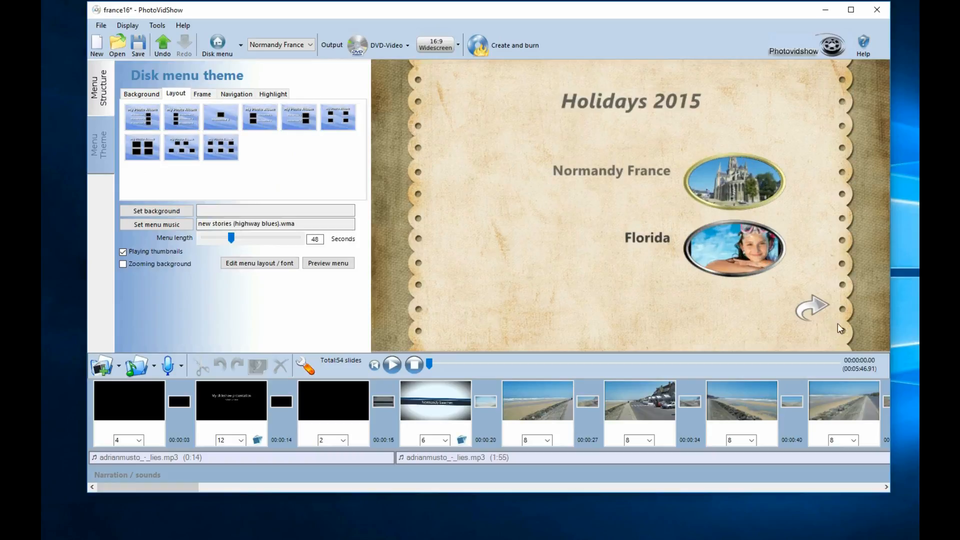
left_click(649, 245)
- Set the transparency of the Florida label on the Holidays 2015 menu to 25% and finish the layout editing
left_click(255, 266)
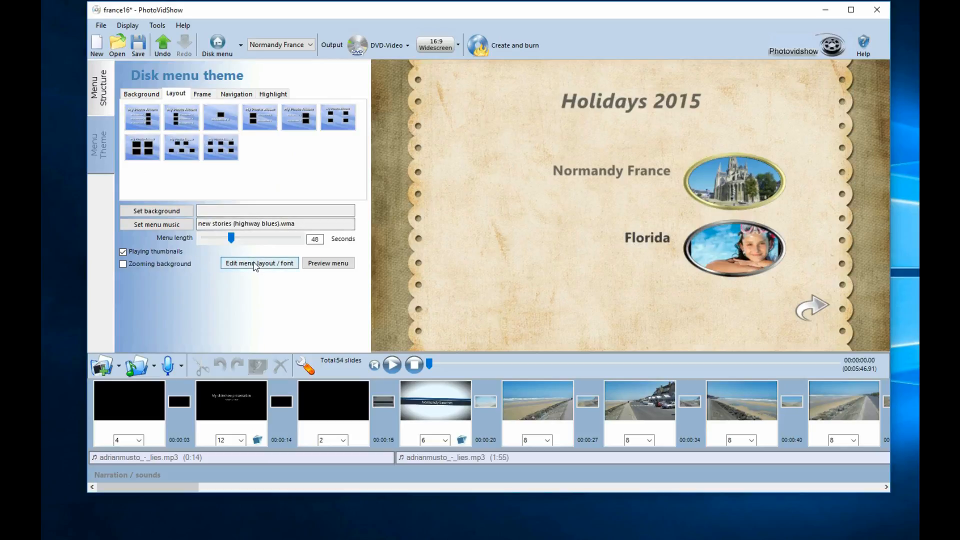
left_click(270, 264)
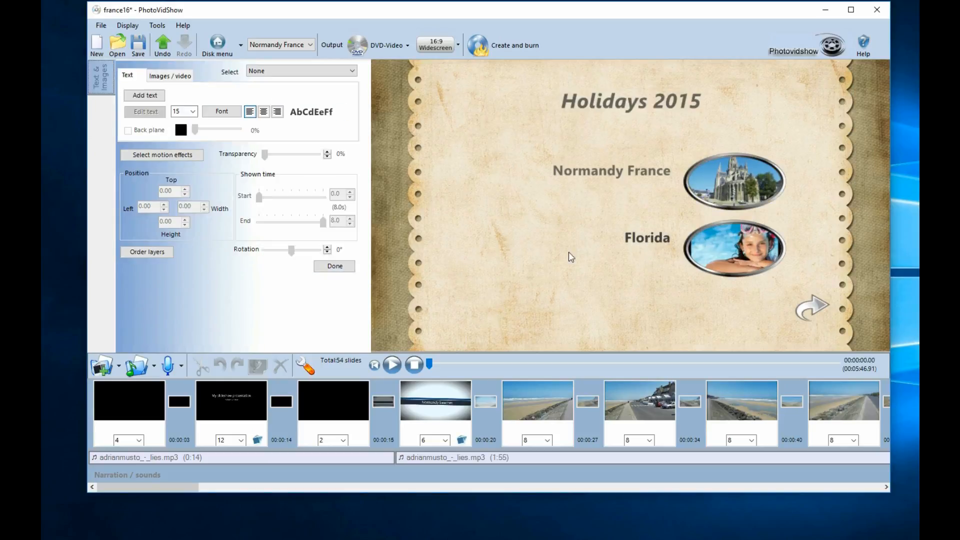
left_click(638, 246)
left_click_drag(265, 154, 283, 157)
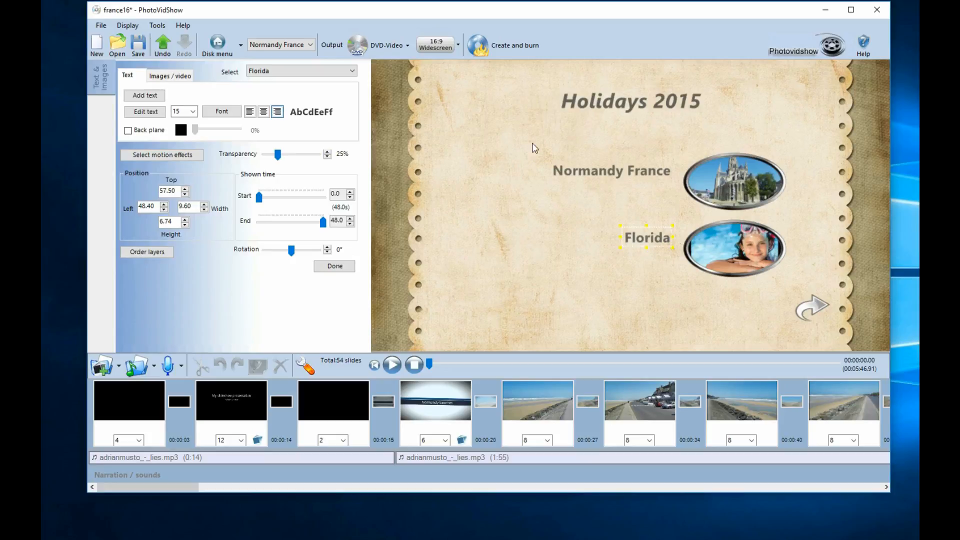
left_click(533, 261)
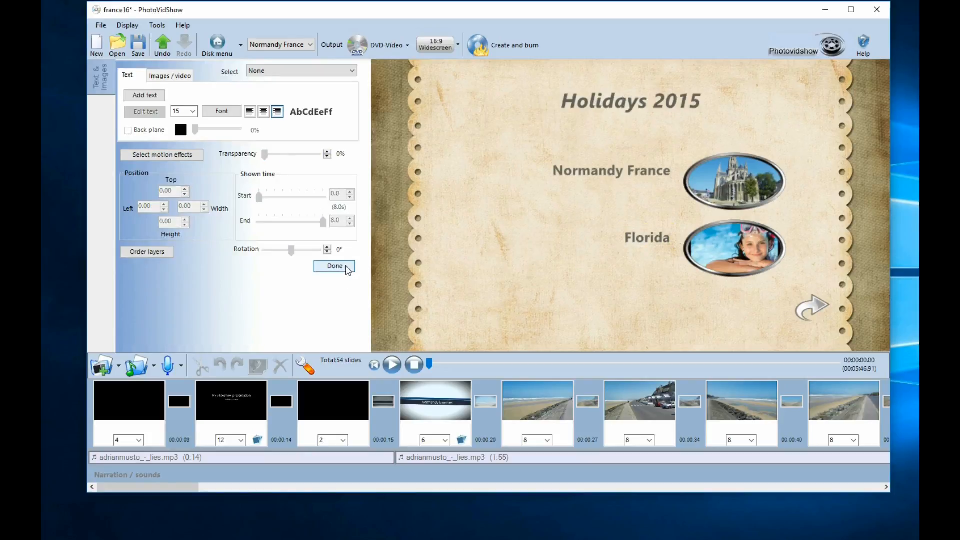
left_click(347, 268)
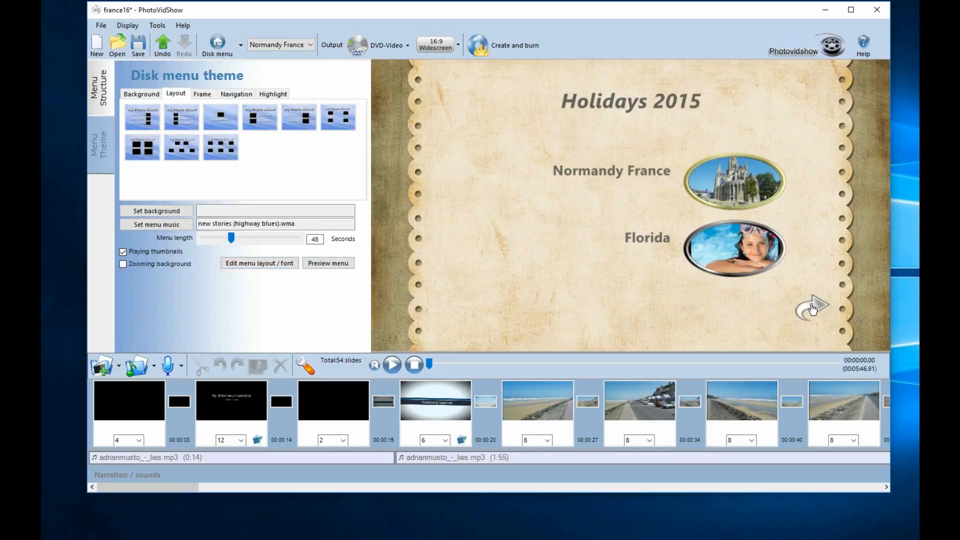
- Go to the sub menu and replace its placeholder title with "Our wedding"
left_click(811, 306)
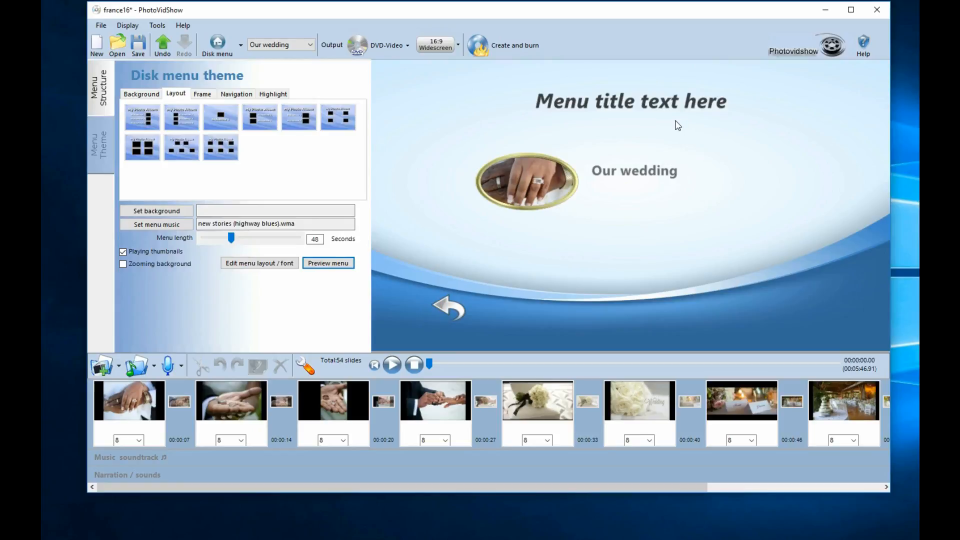
left_click(675, 103)
key("BackSpace")
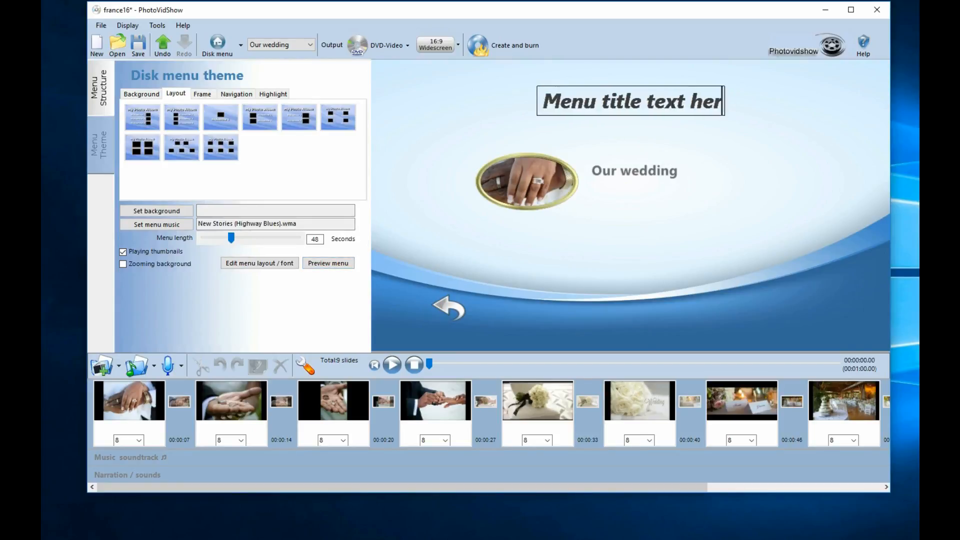
key("ctrl+a")
key("BackSpace")
type("O")
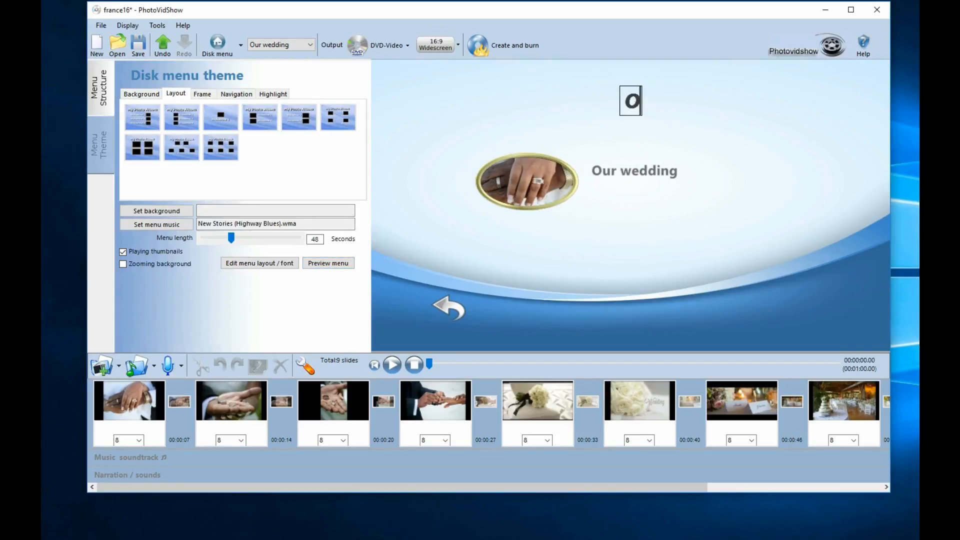
type("ur wedding")
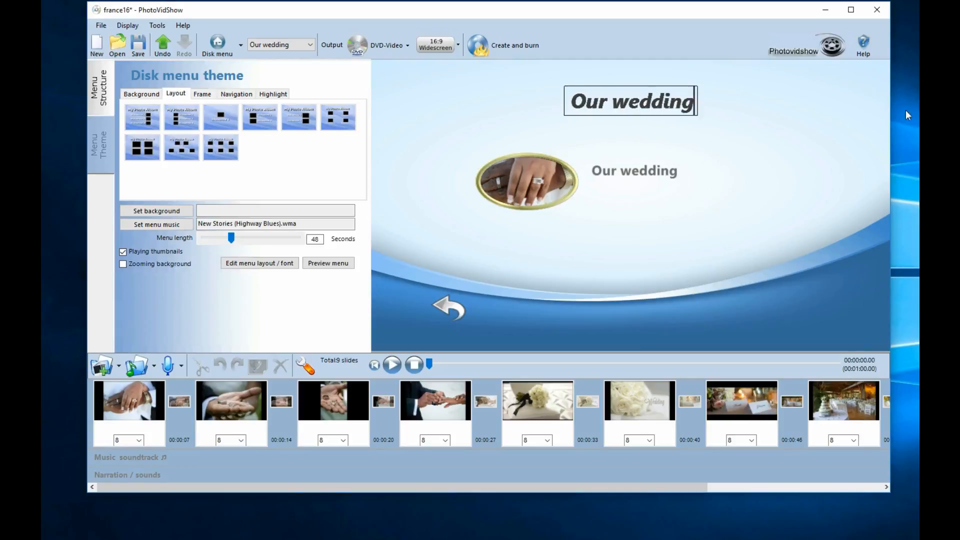
- Rename the slideshow label beside the wedding thumbnail as "Play"
left_click(644, 172)
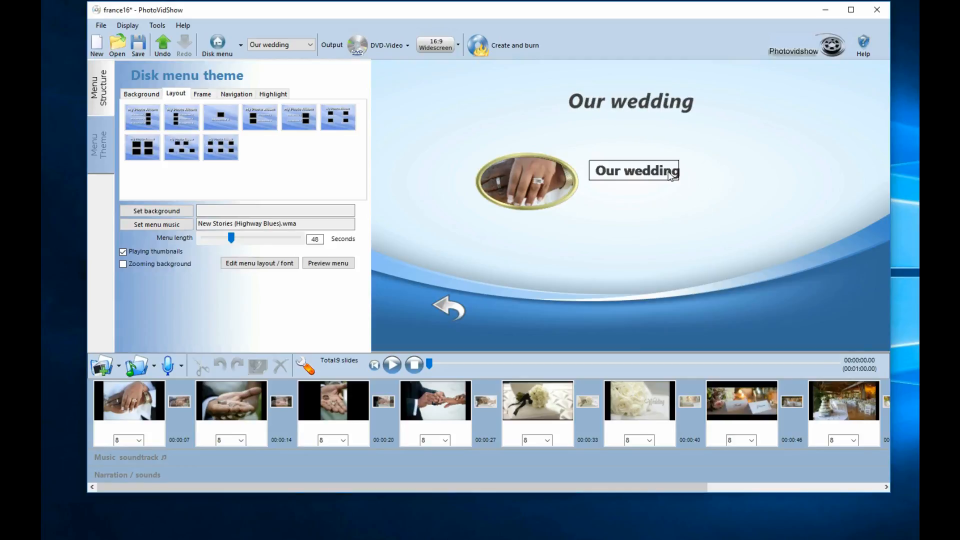
key("BackSpace")
key("BackSpace")
key("BackSpace")
key("BackSpace")
key("BackSpace")
key("BackSpace")
key("BackSpace")
key("BackSpace")
key("BackSpace")
key("BackSpace")
key("BackSpace")
type("P")
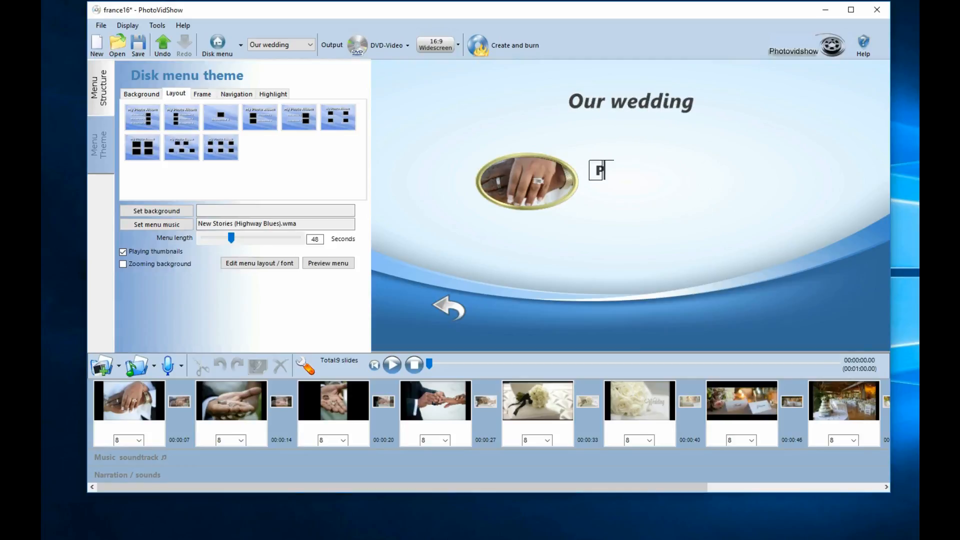
type("lay")
key("Return")
- Apply the single-thumbnail layout to the sub menu and set the Our wedding title's transparency to 23%
left_click(226, 112)
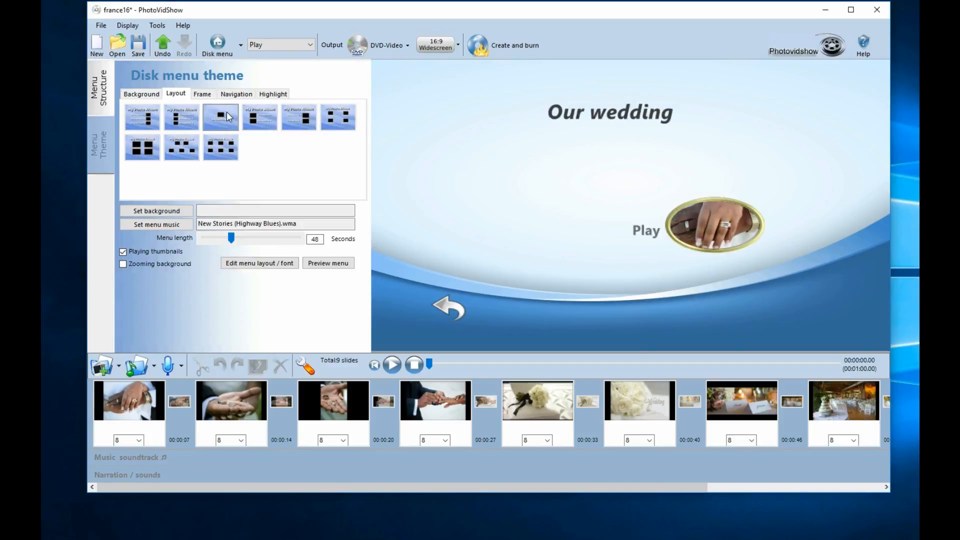
left_click(259, 263)
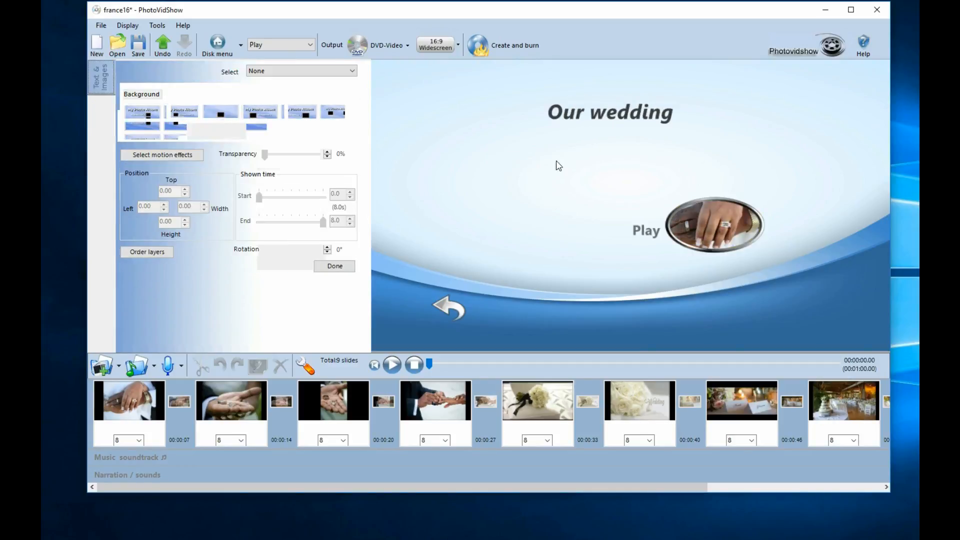
left_click(623, 110)
left_click_drag(264, 155, 280, 160)
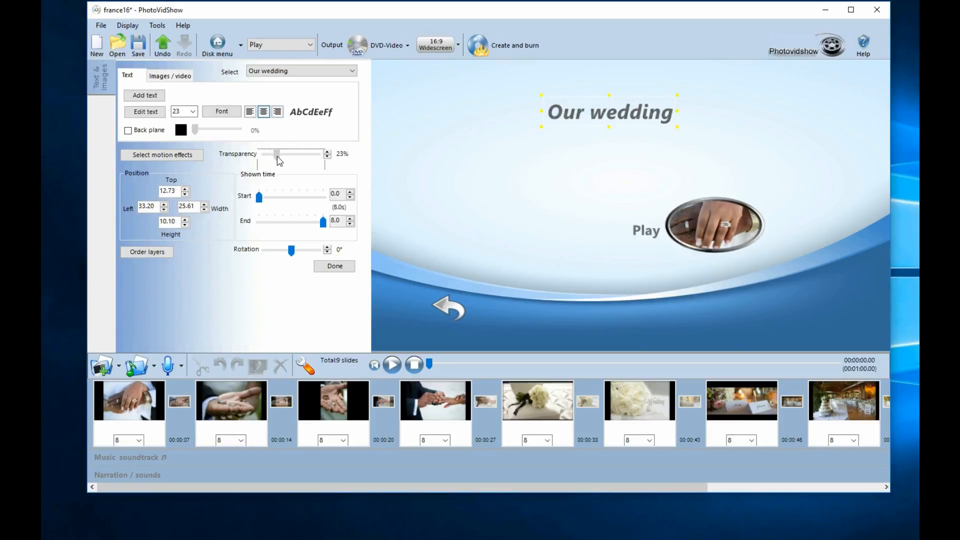
- Change the Our wedding title's font to Segoe Print, enlarge it to size 33, and finish the layout editing
left_click(221, 111)
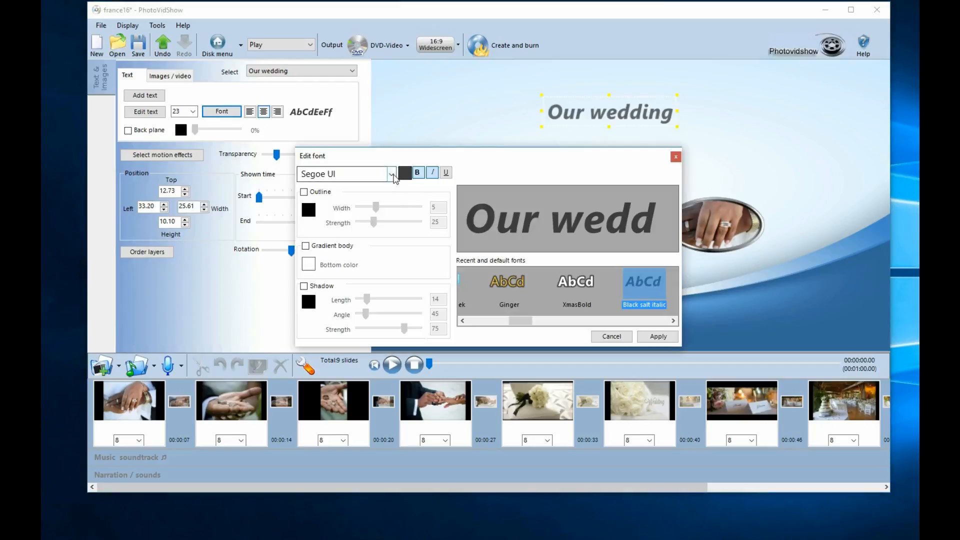
left_click(393, 175)
scroll(378, 225, "up", 3)
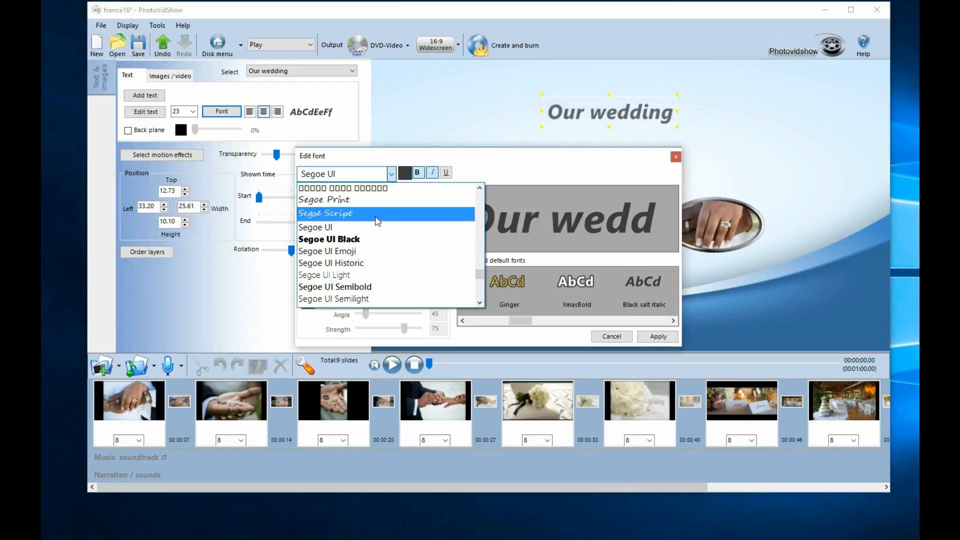
left_click(376, 199)
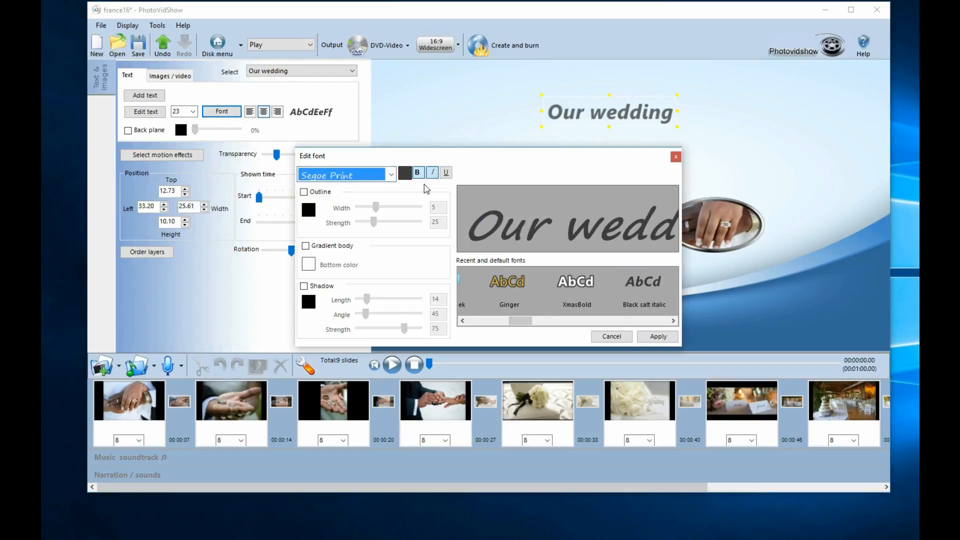
left_click(658, 336)
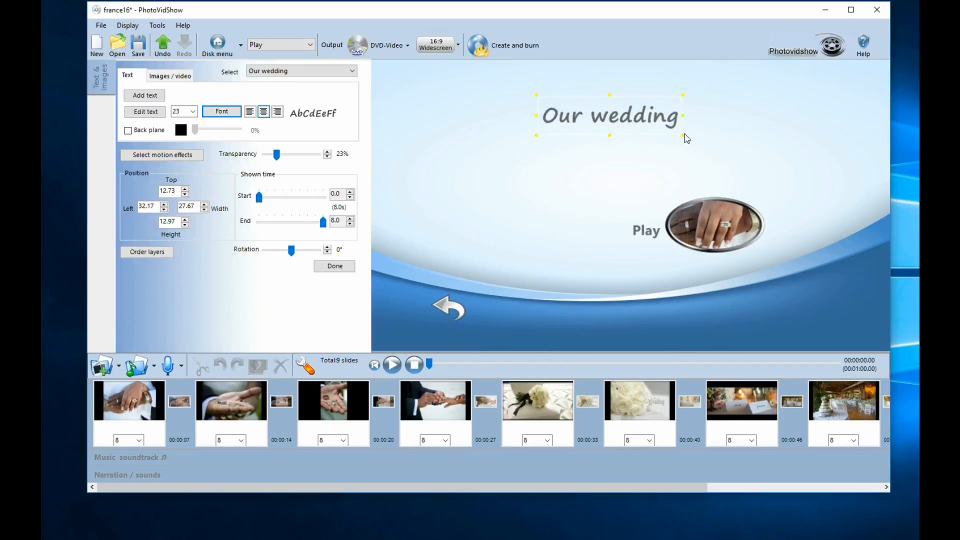
left_click_drag(682, 134, 715, 155)
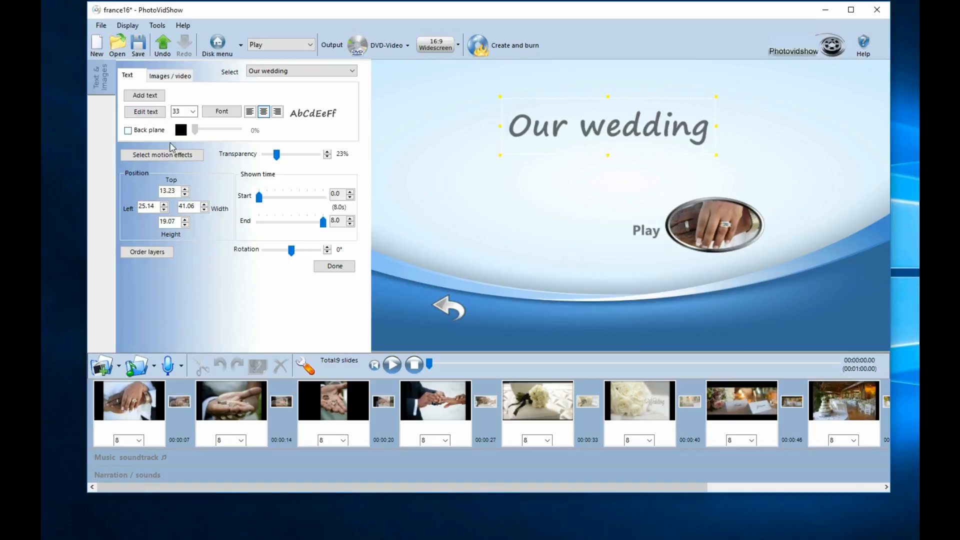
left_click(335, 268)
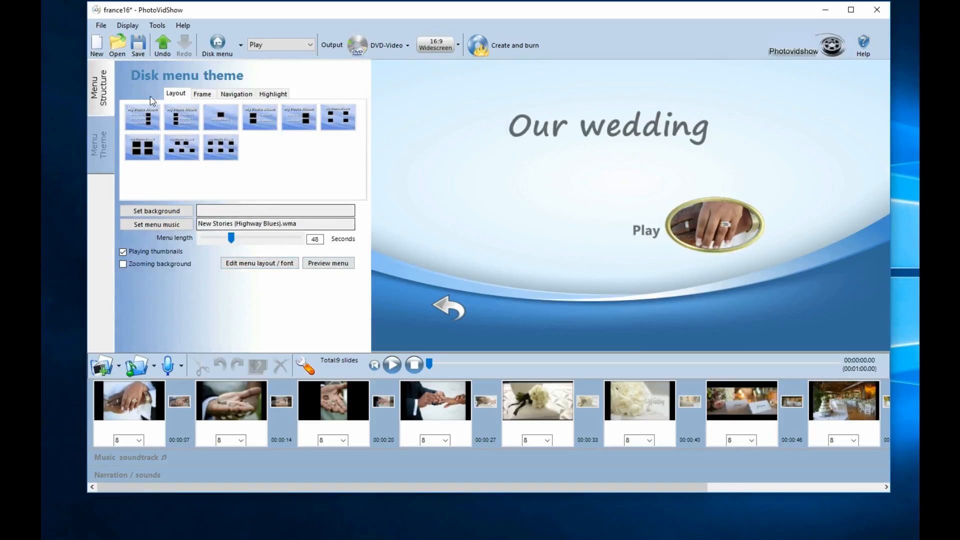
- Set the Our wedding sub menu's background to the peach fabric image with the glass of red drink
left_click(150, 95)
scroll(197, 144, "down", 10)
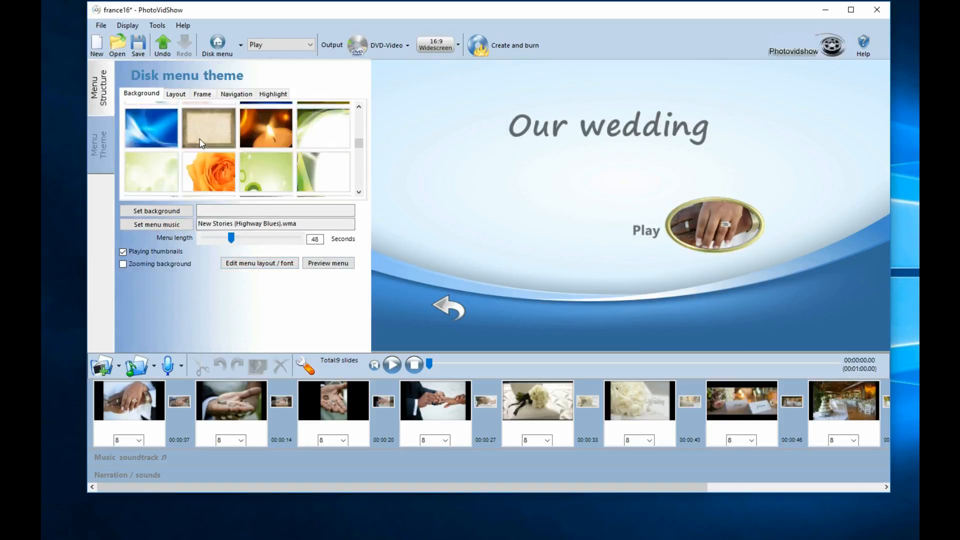
scroll(201, 145, "down", 3)
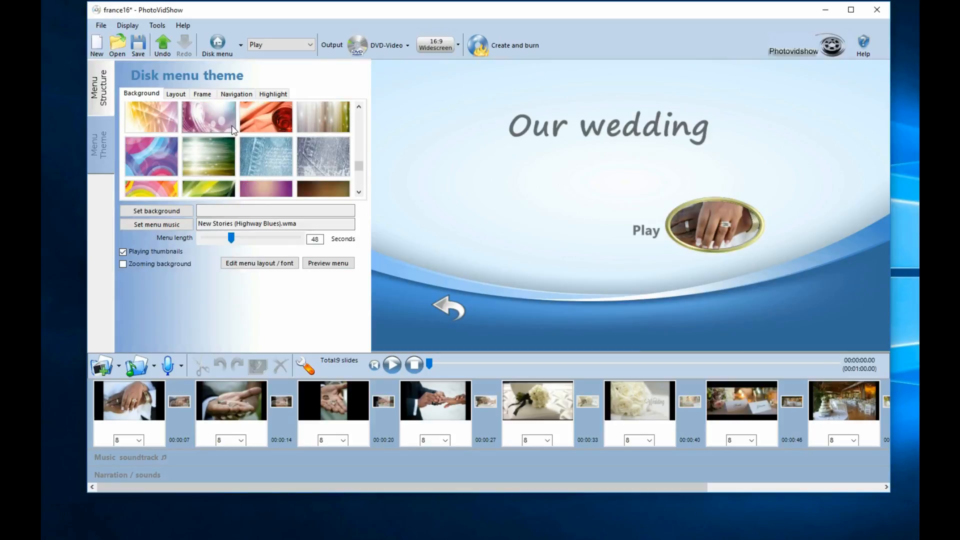
left_click(261, 117)
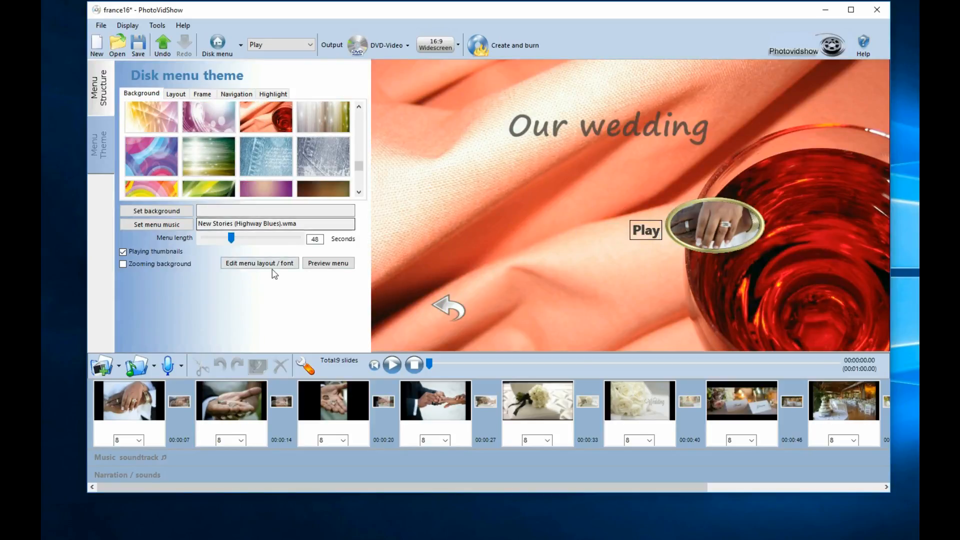
- Shift the Our wedding title, Play label and wedding thumbnail leftward, clear of the glass, and finish the layout editing
left_click(260, 263)
left_click_drag(644, 234, 528, 230)
left_click_drag(569, 131, 513, 134)
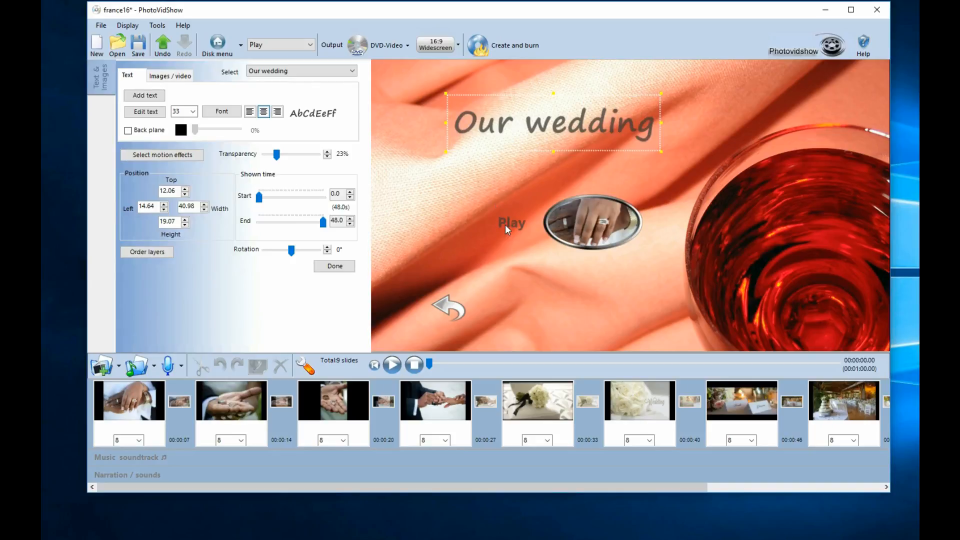
left_click_drag(505, 224, 513, 225)
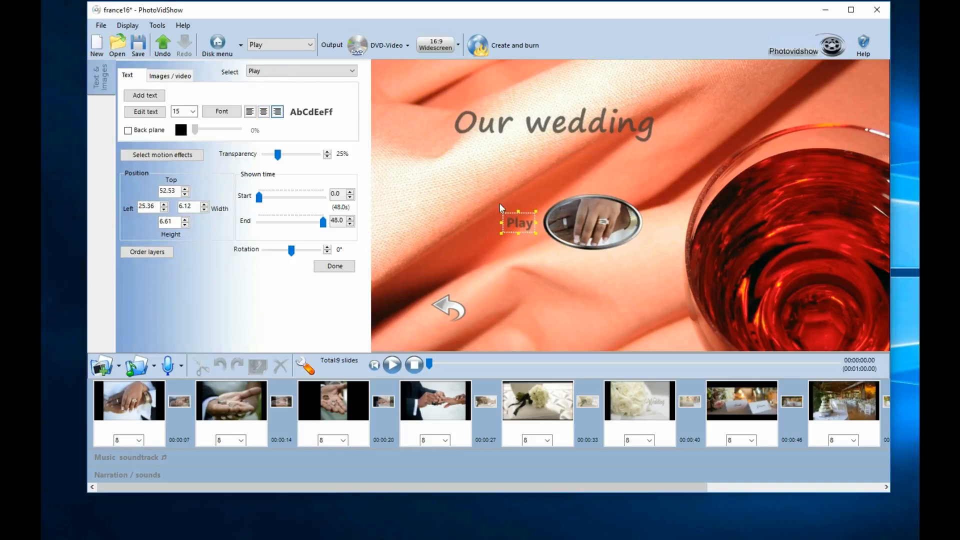
left_click(452, 310)
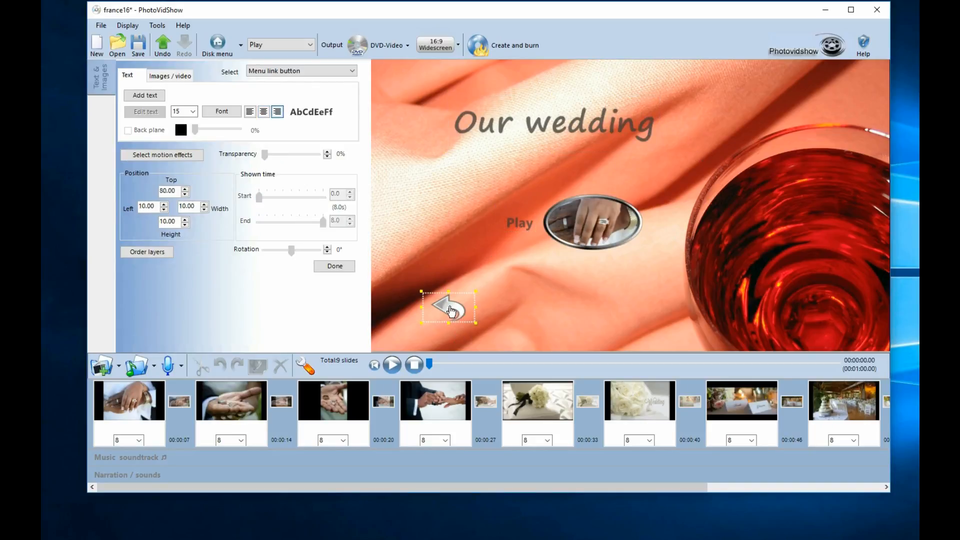
left_click(334, 266)
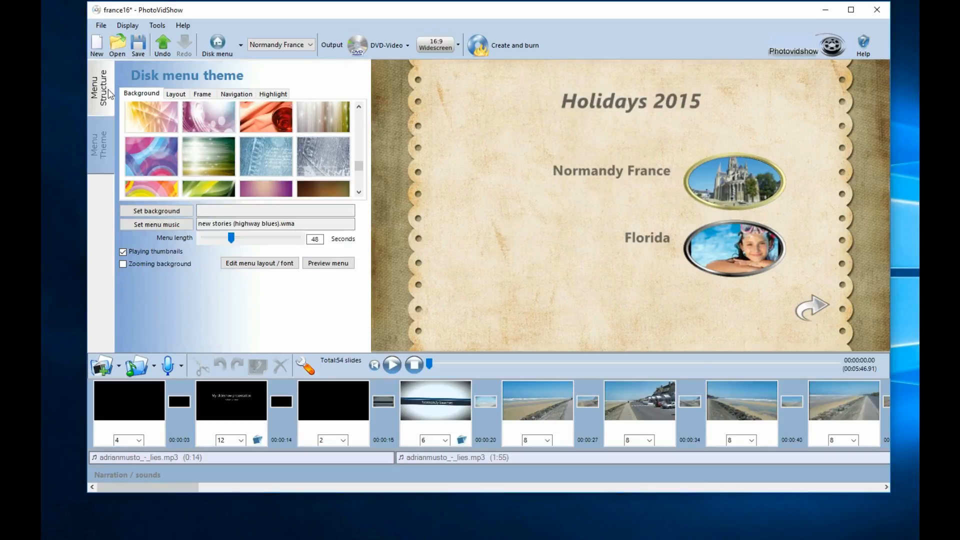
- Add a 'Play all' button to the Holidays 2015 menu and preview the menu
left_click(237, 96)
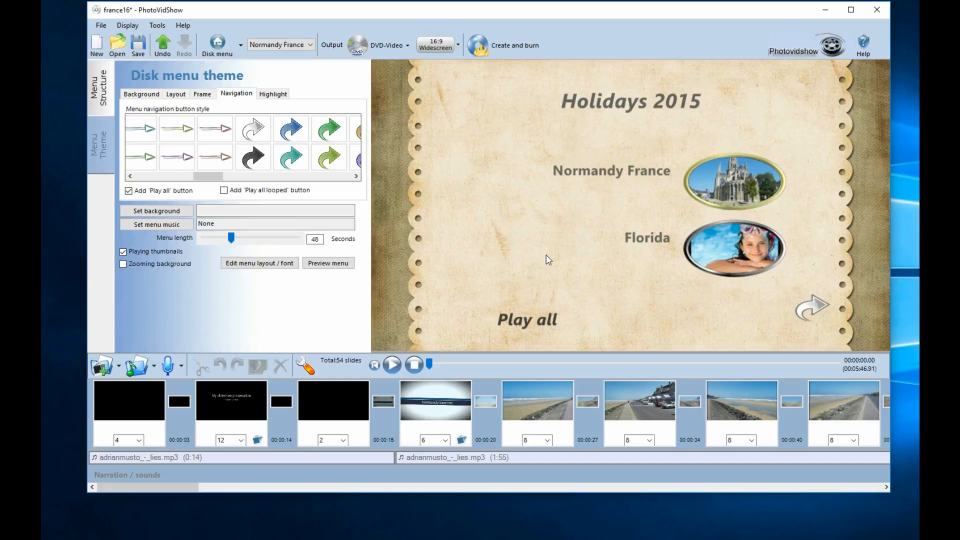
left_click(340, 265)
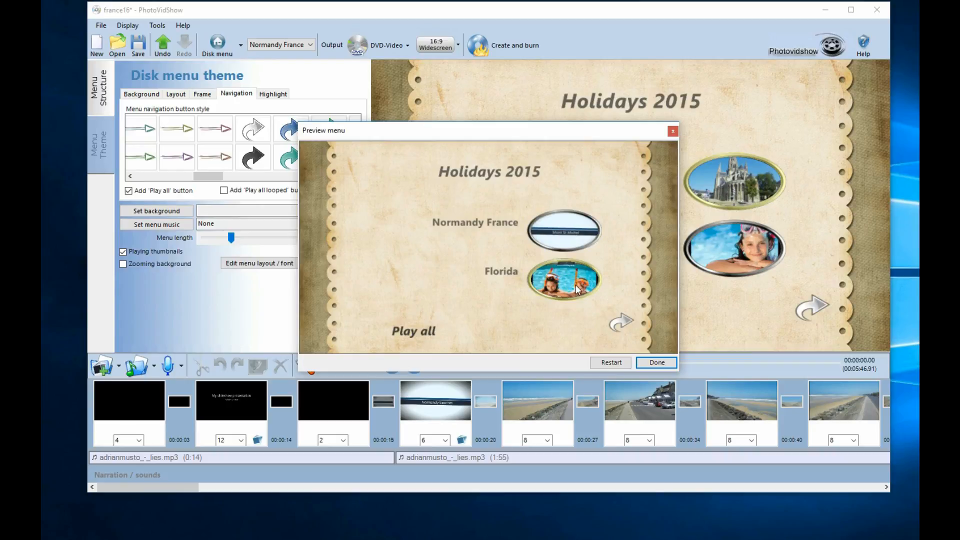
left_click(657, 361)
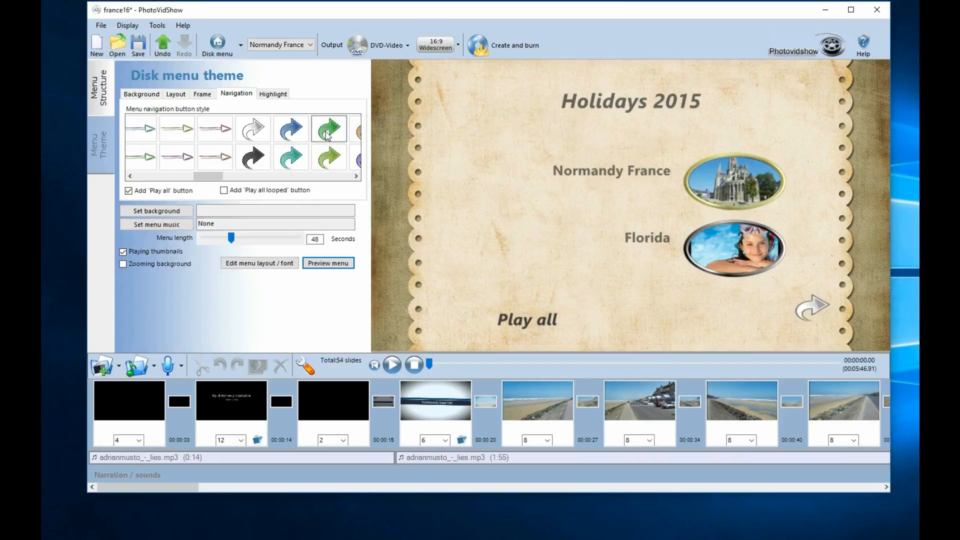
- Try the Covering rectangle highlight style for the Holidays 2015 menu's play buttons and preview it
left_click(274, 94)
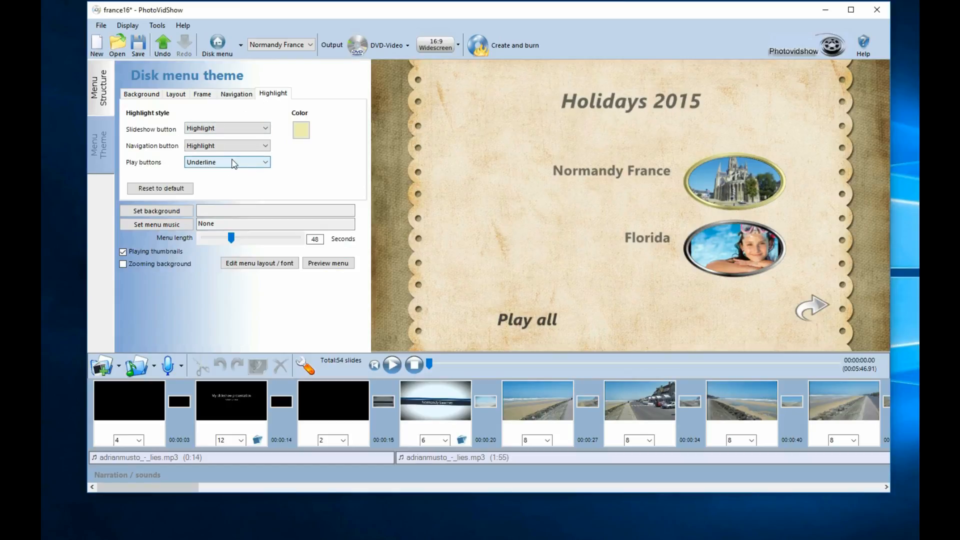
left_click(235, 167)
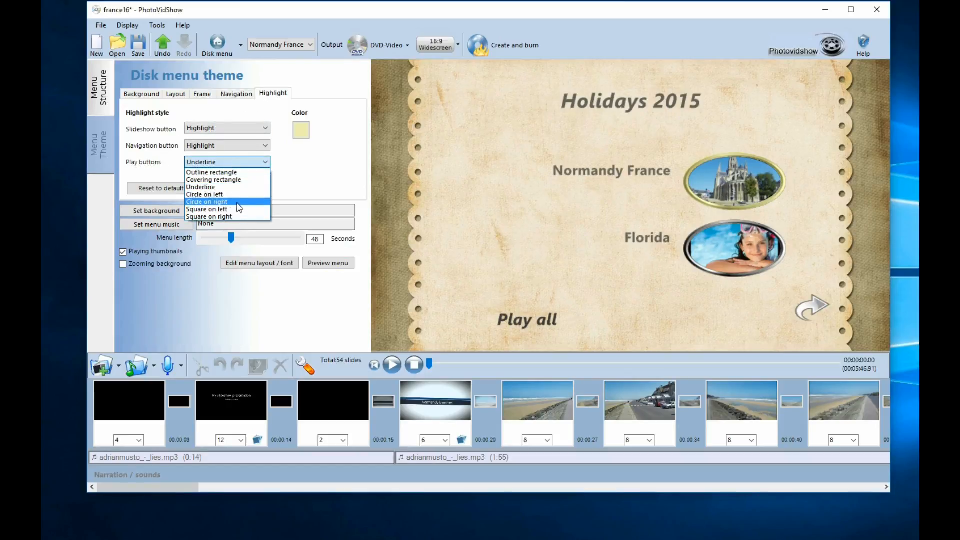
left_click(240, 181)
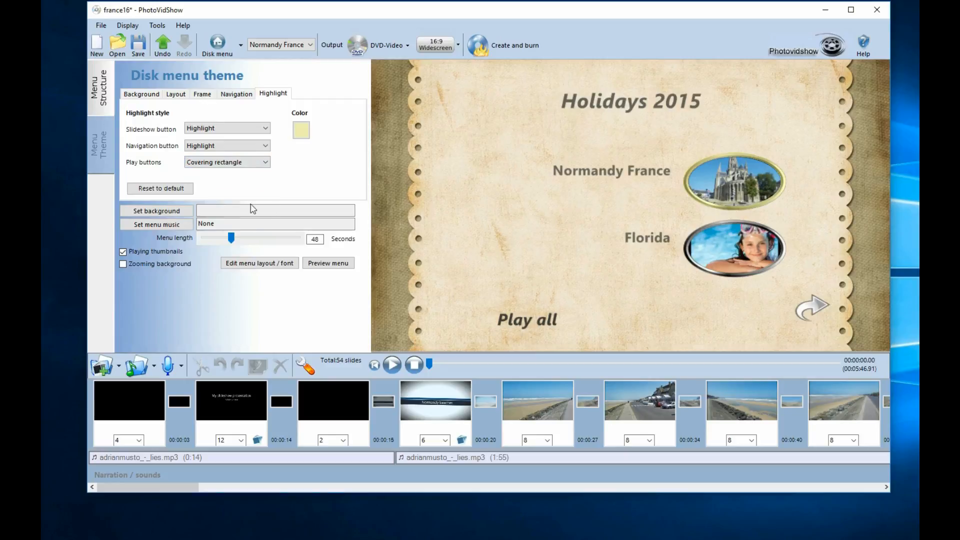
left_click(328, 263)
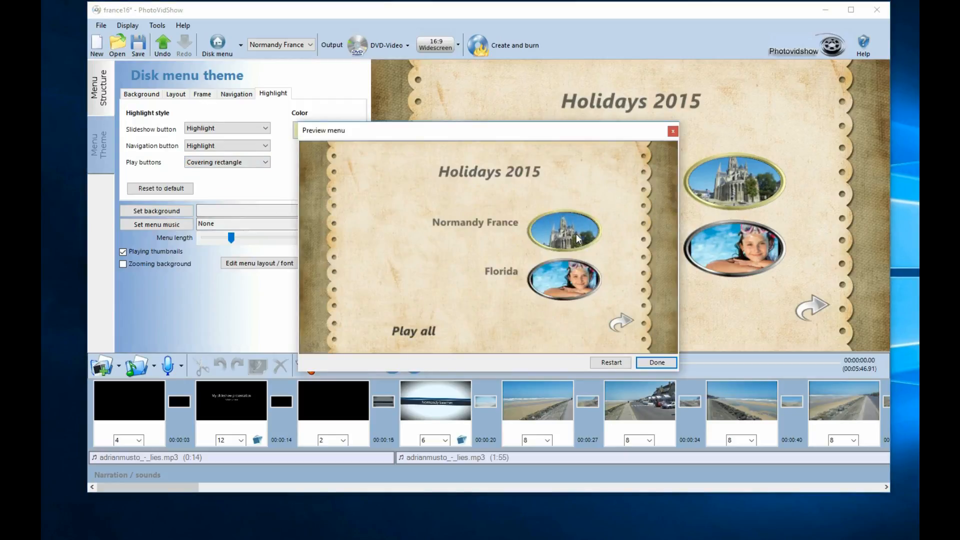
left_click(657, 362)
- Set the play buttons' highlight style to Underline and the highlight color to lavender blue, and preview the menu
left_click(246, 162)
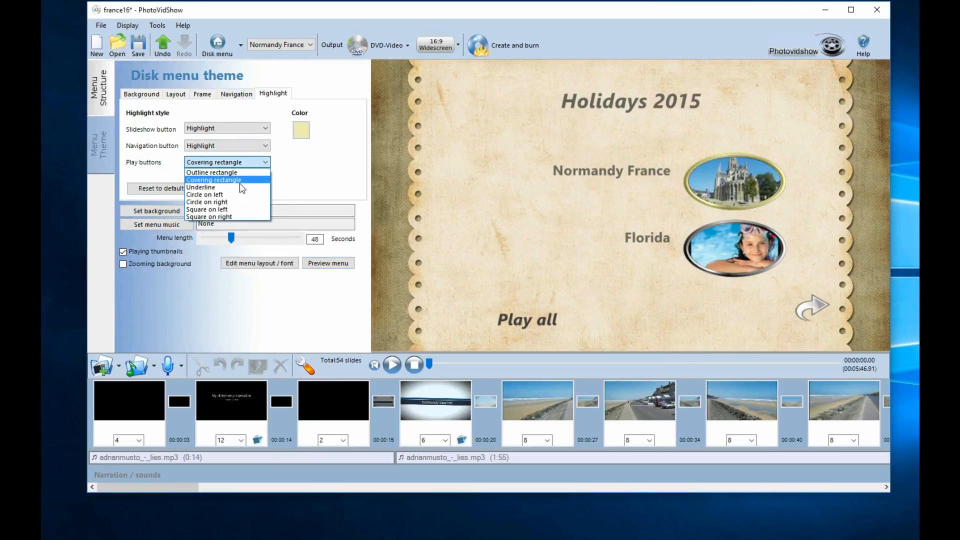
left_click(240, 175)
left_click(301, 131)
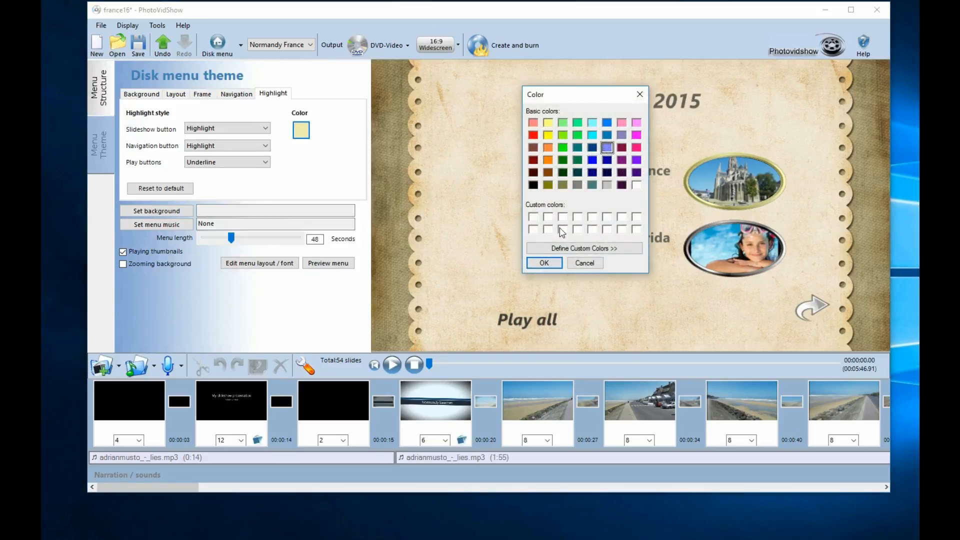
left_click(543, 263)
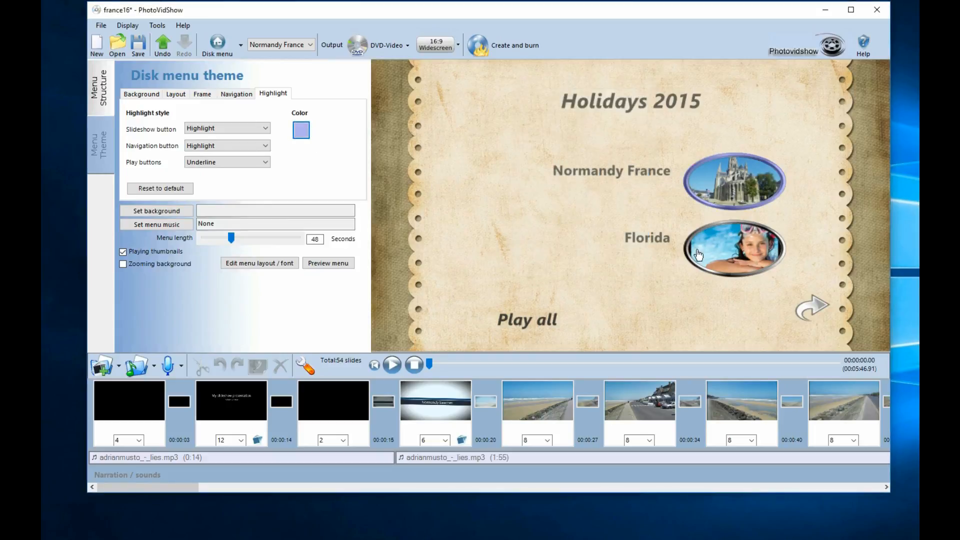
left_click(334, 263)
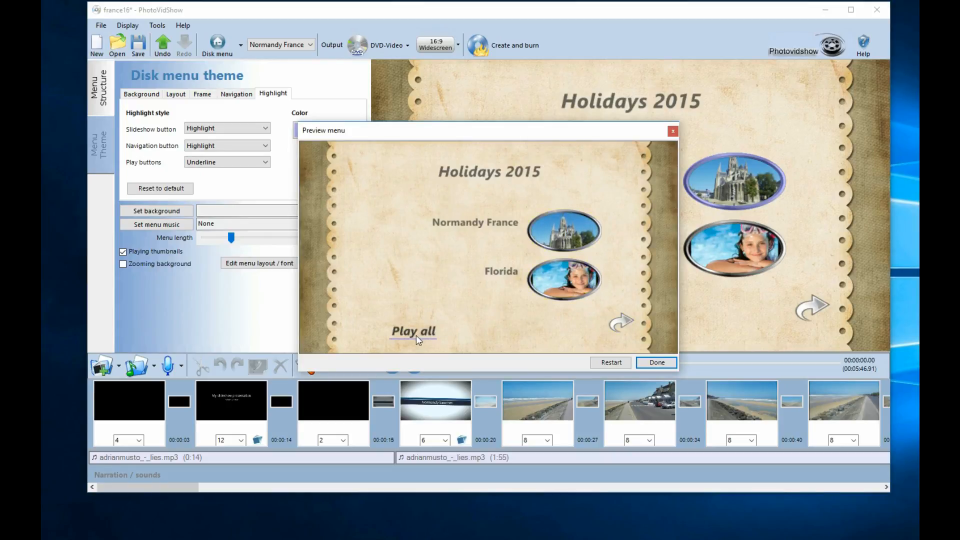
left_click(657, 362)
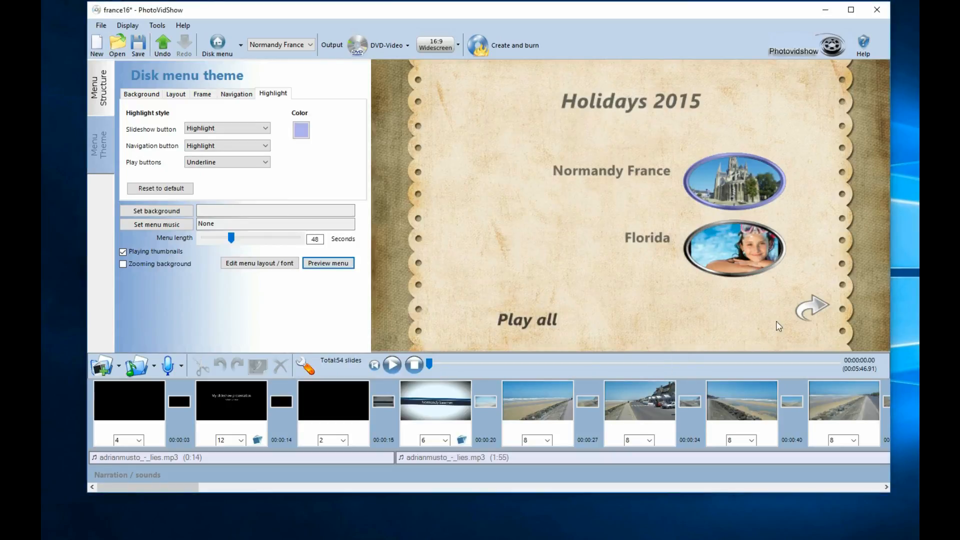
- Preview the Our wedding sub menu's button highlighting and return to the Holidays 2015 menu
left_click(802, 312)
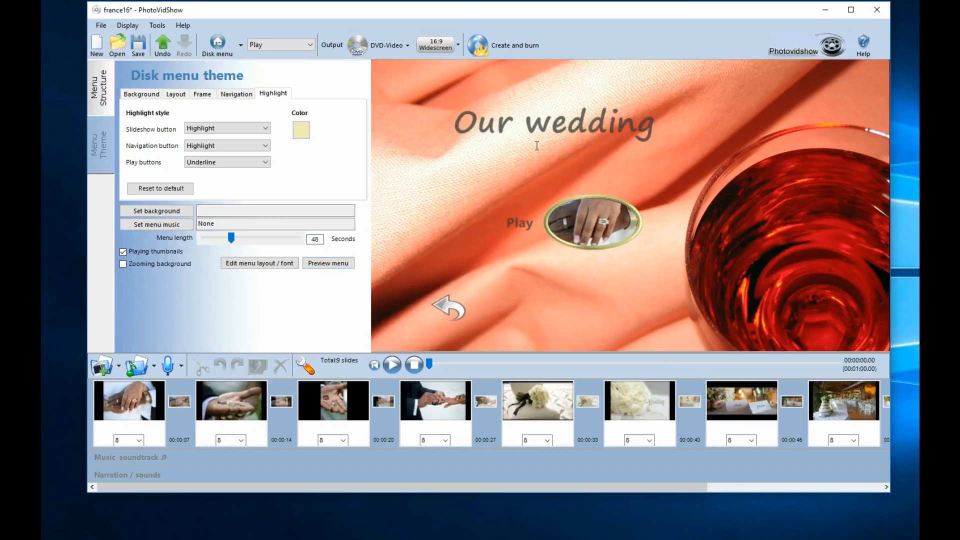
left_click(326, 263)
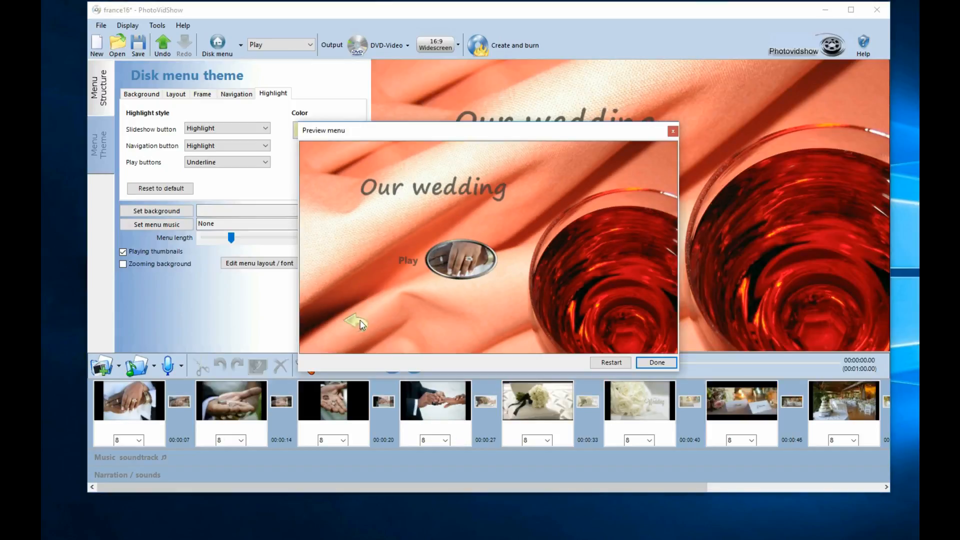
left_click(657, 362)
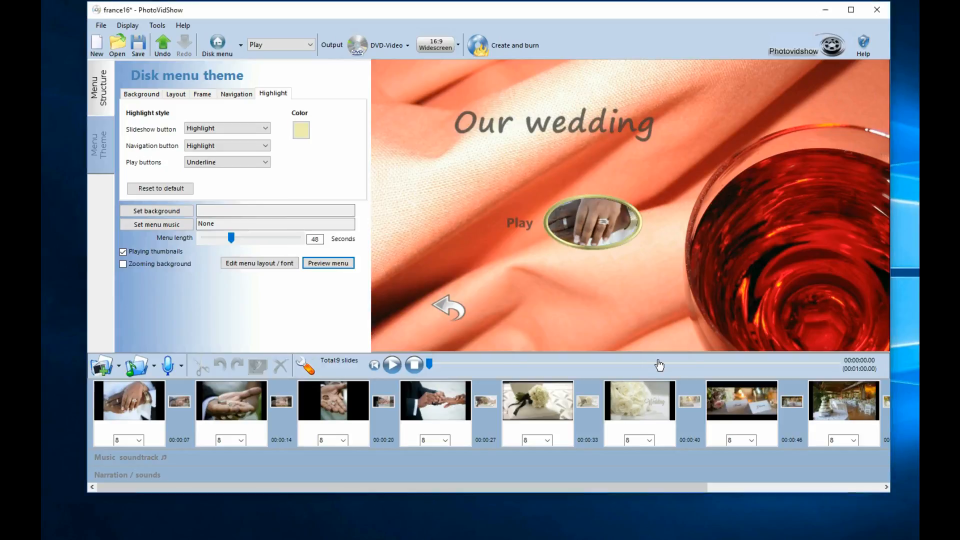
left_click(452, 305)
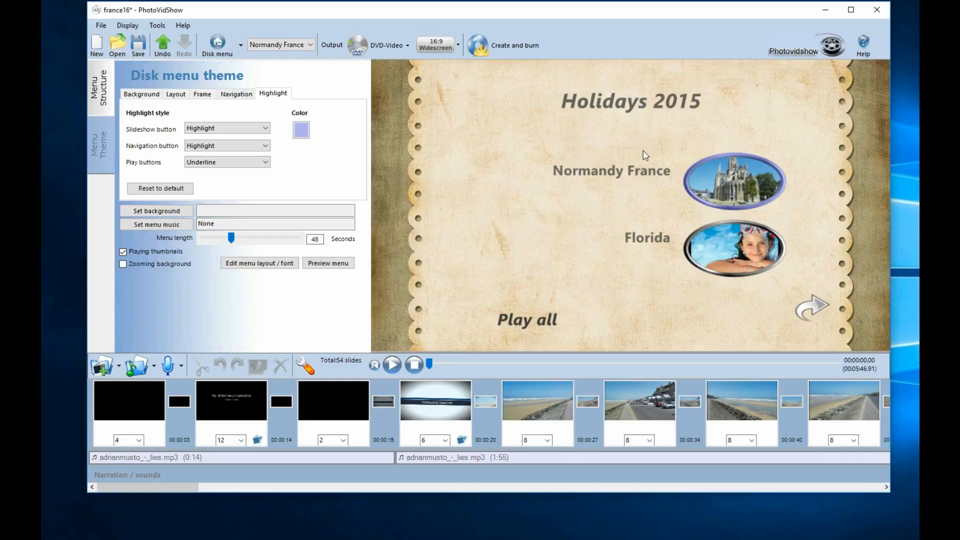
- Include an intro slideshow on the disk
left_click(240, 45)
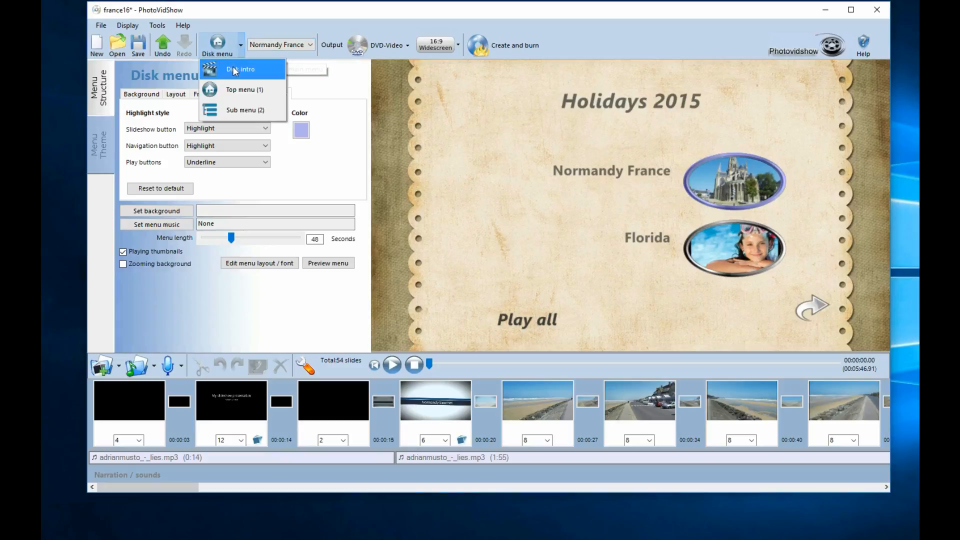
left_click(233, 69)
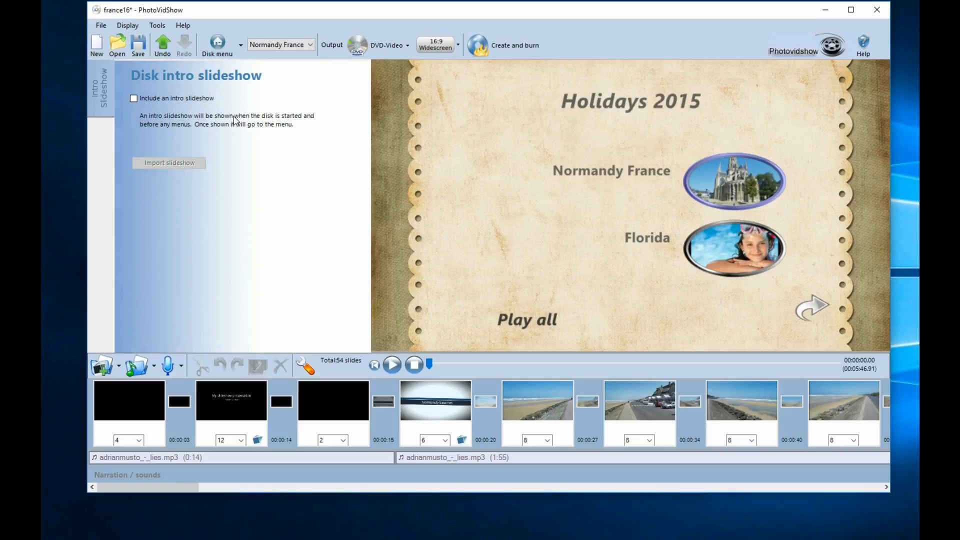
left_click(171, 99)
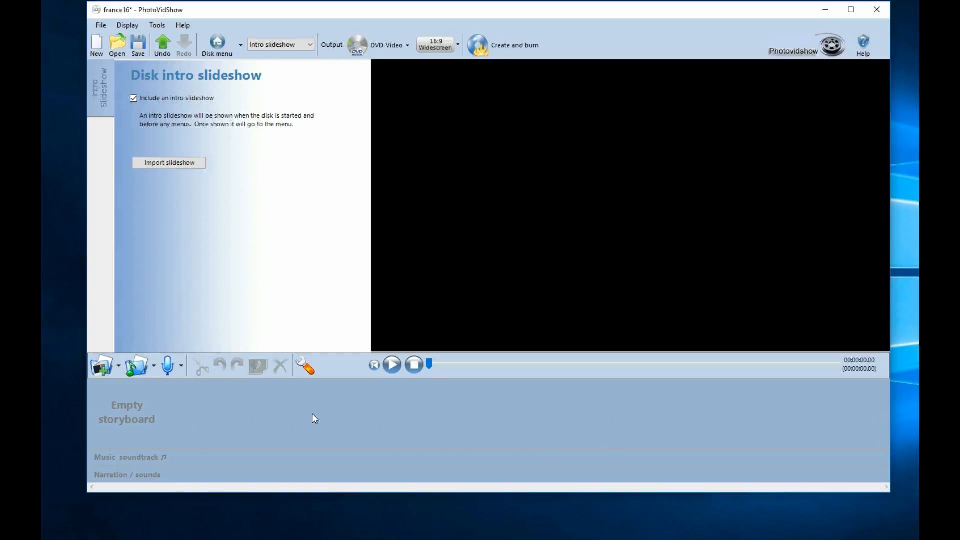
- Add the photo 5 p1.jpg from the My holiday photos folder to the intro slideshow
left_click(96, 369)
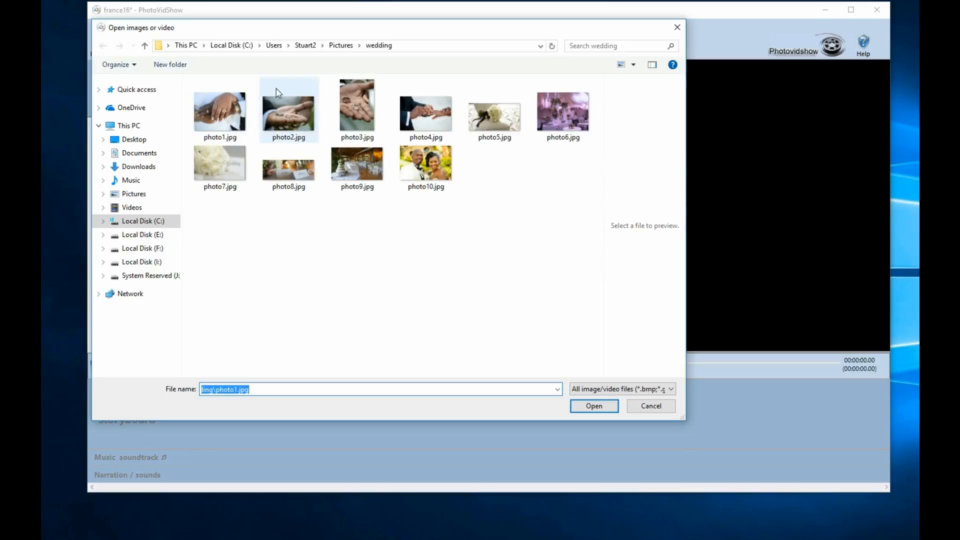
left_click(340, 46)
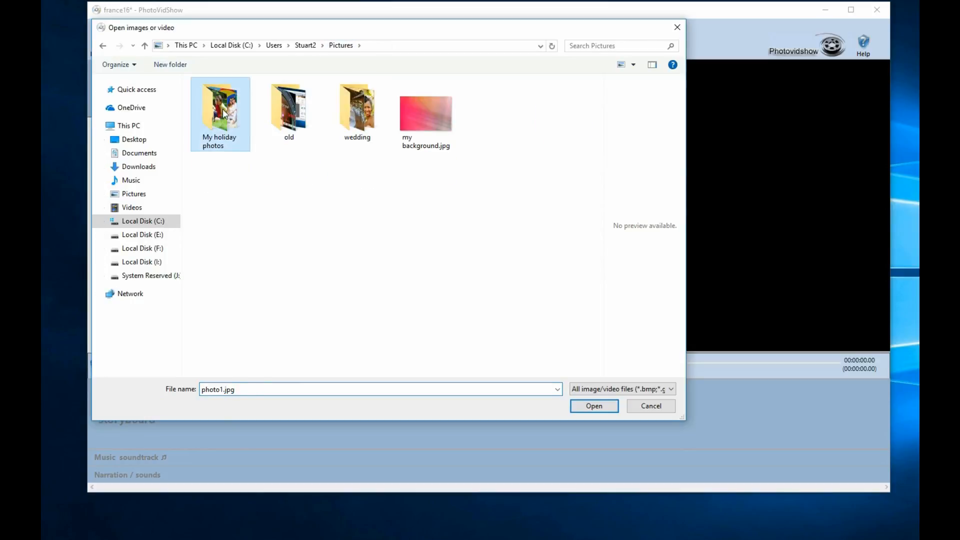
double_click(223, 109)
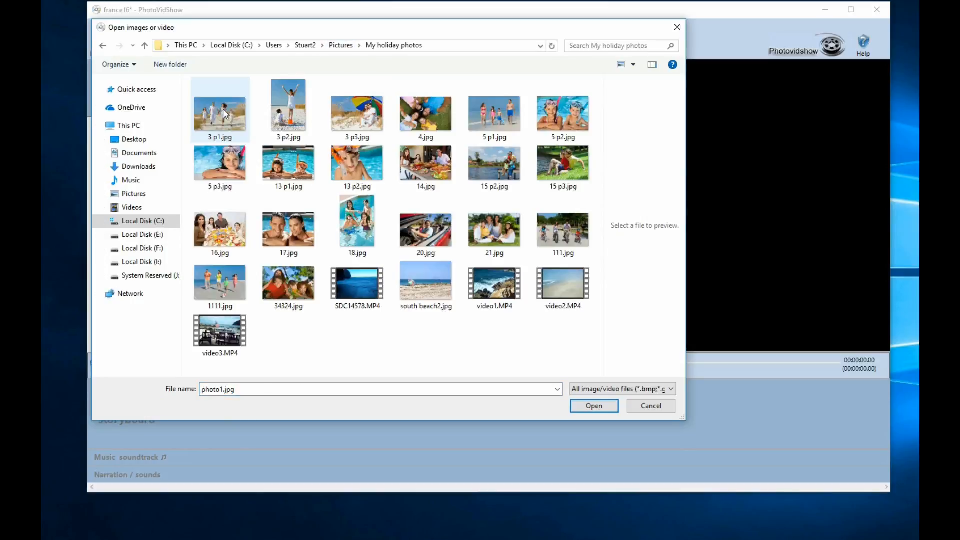
double_click(502, 115)
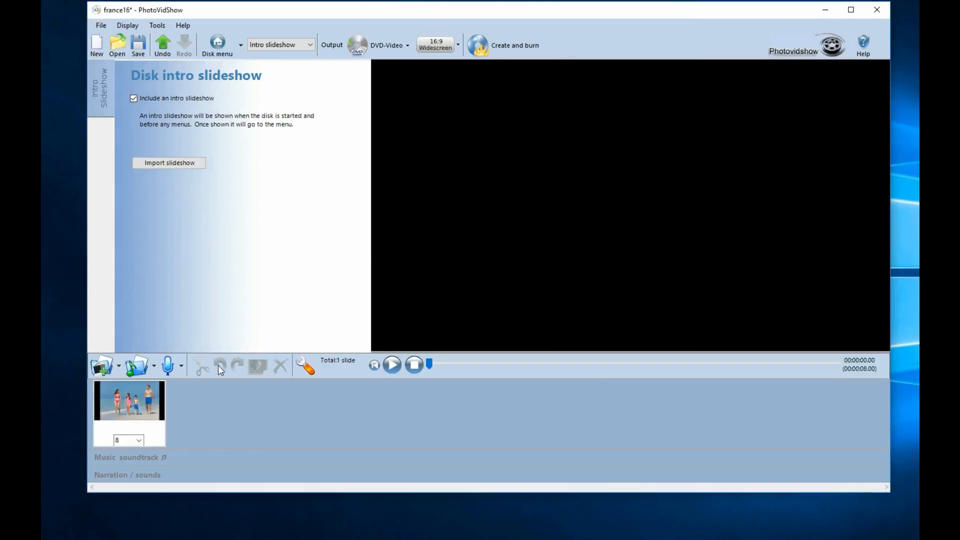
- Apply the Text blur1 design to the beach family slide in the intro slideshow
left_click(141, 397)
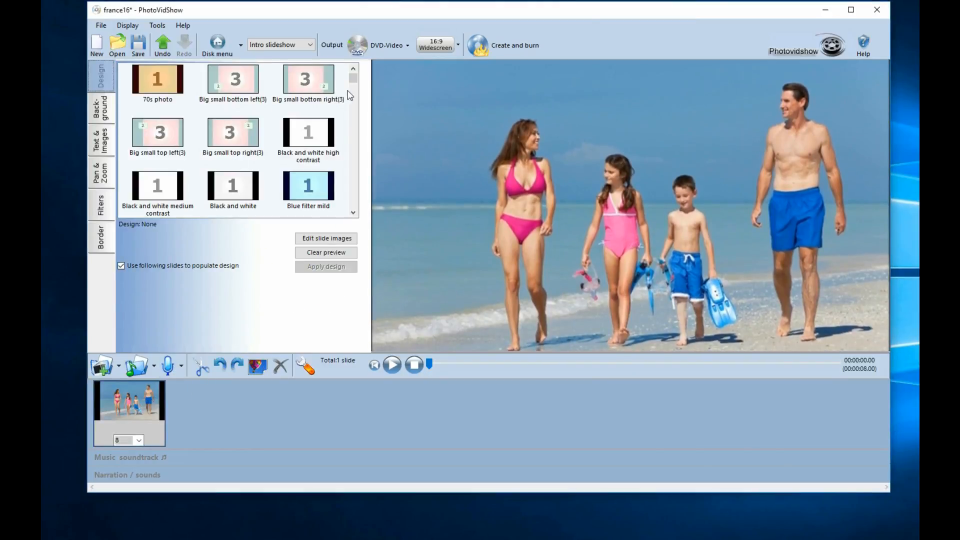
left_click_drag(353, 79, 354, 187)
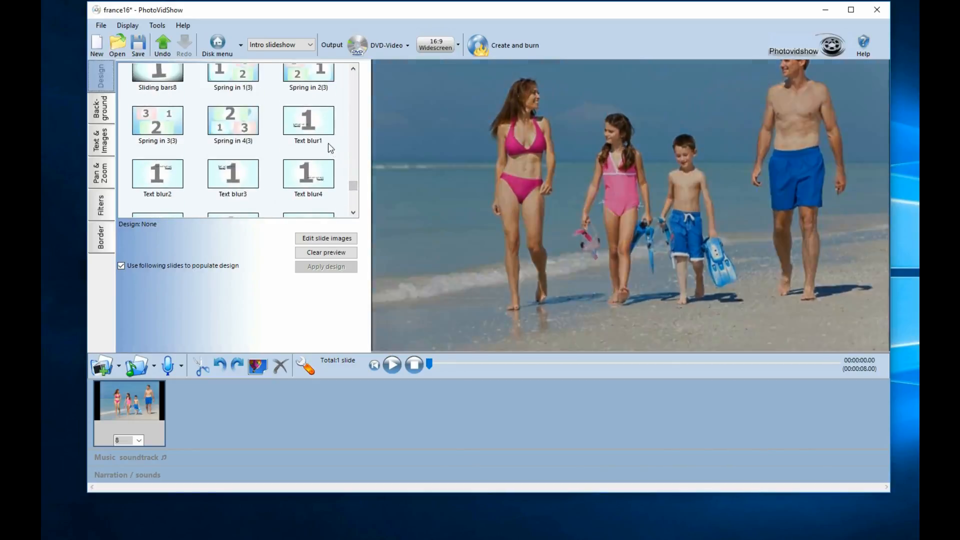
left_click(306, 121)
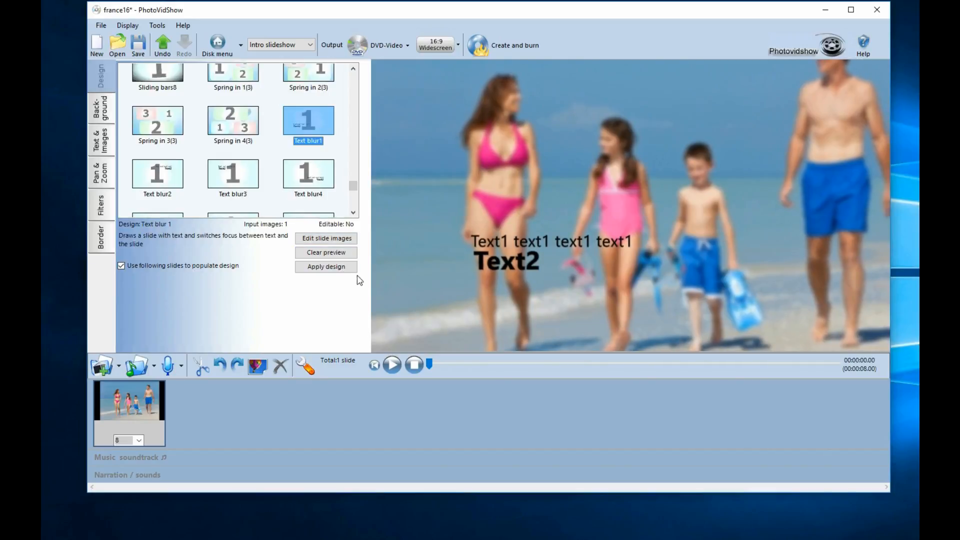
left_click(327, 266)
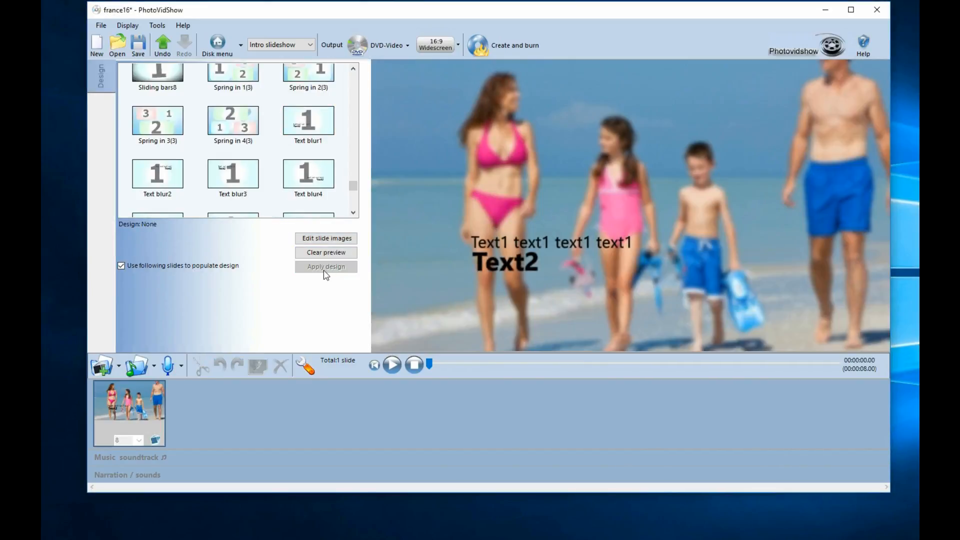
- Set the intro slide's first text to "Our photos DVD" and its second text to "2015"
left_click(326, 240)
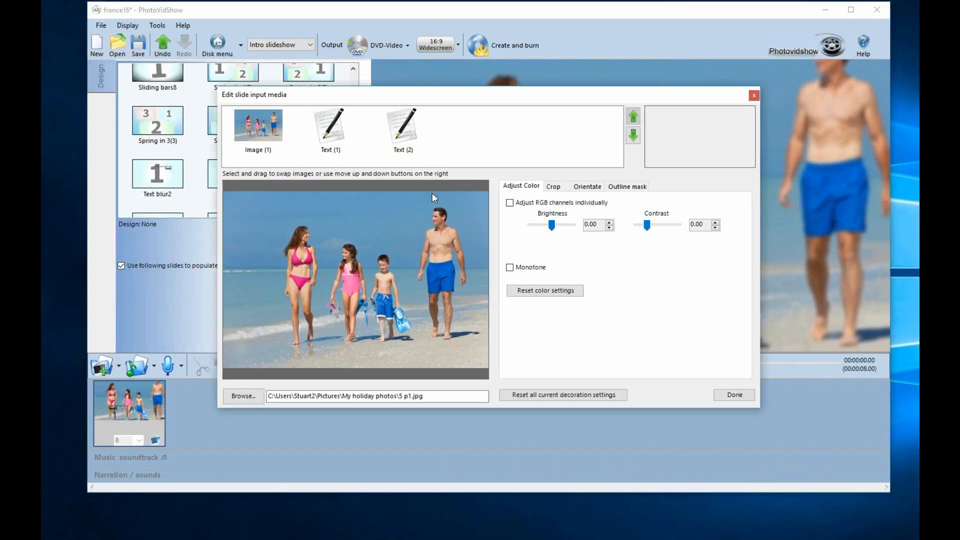
left_click(334, 124)
left_click(575, 201)
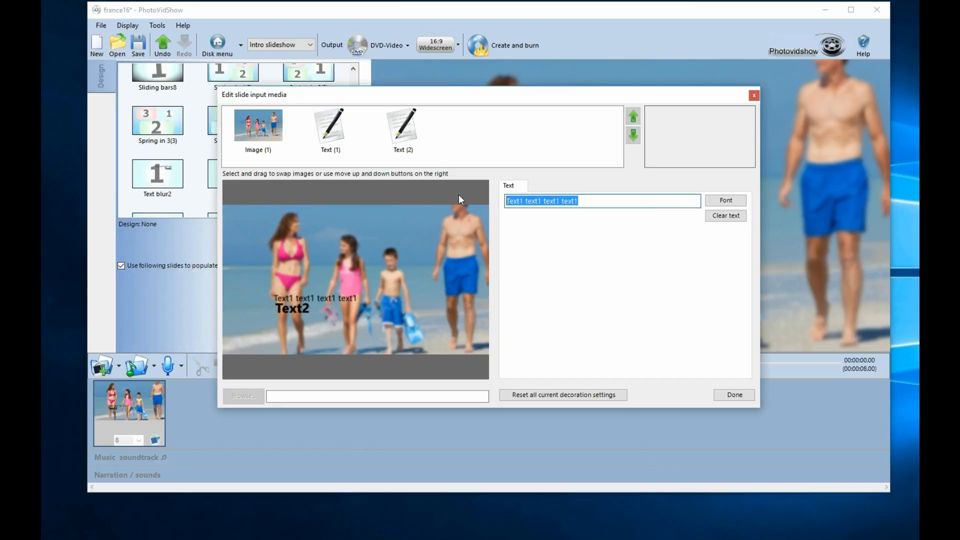
type("Our phot")
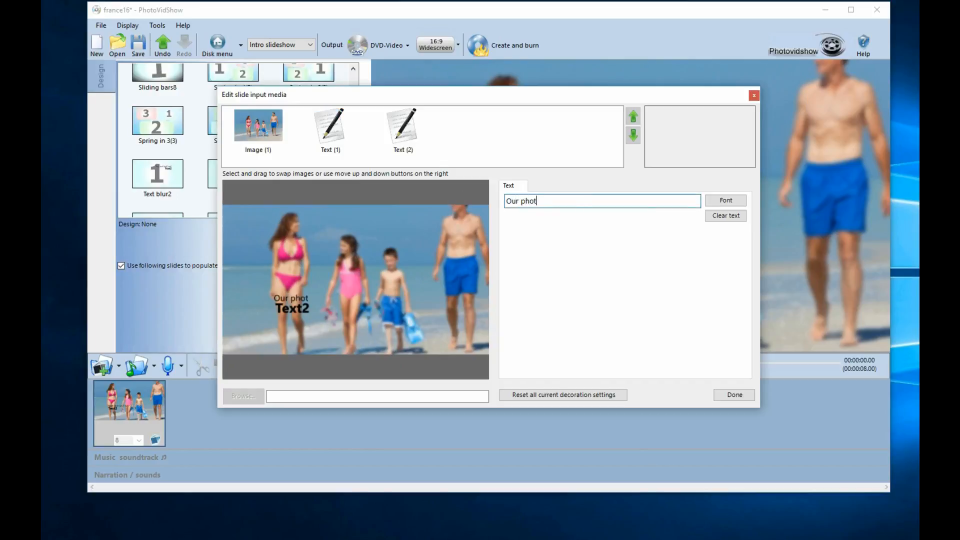
type("os DVD")
left_click(403, 127)
double_click(534, 201)
type("2015")
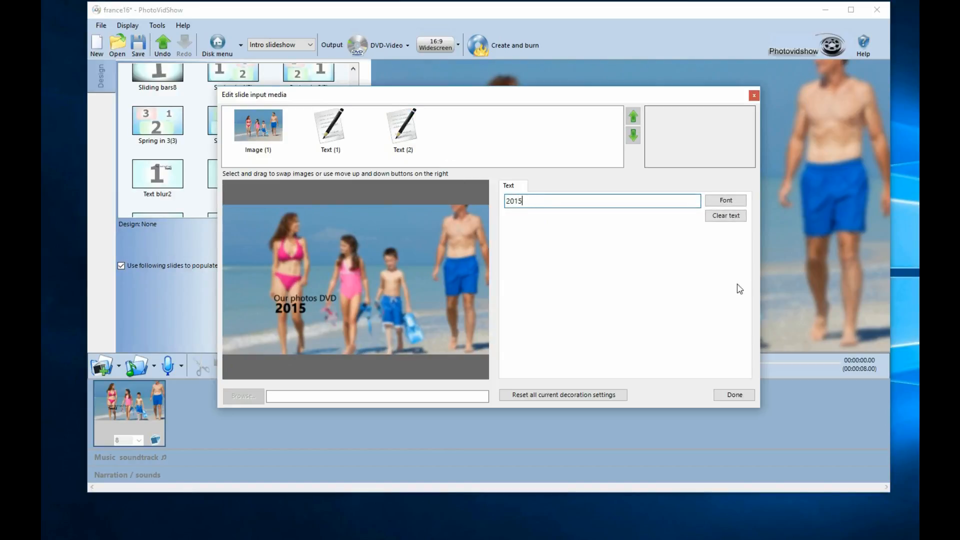
left_click(734, 395)
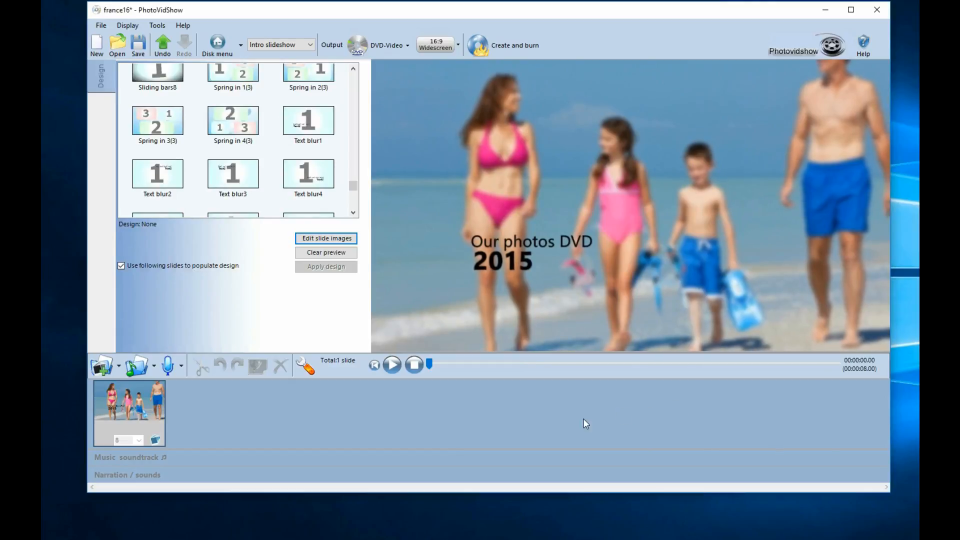
- Add Watergate's Merry Christmas Mr track from the chillout folder as the intro slideshow's music and play the slideshow
left_click(141, 368)
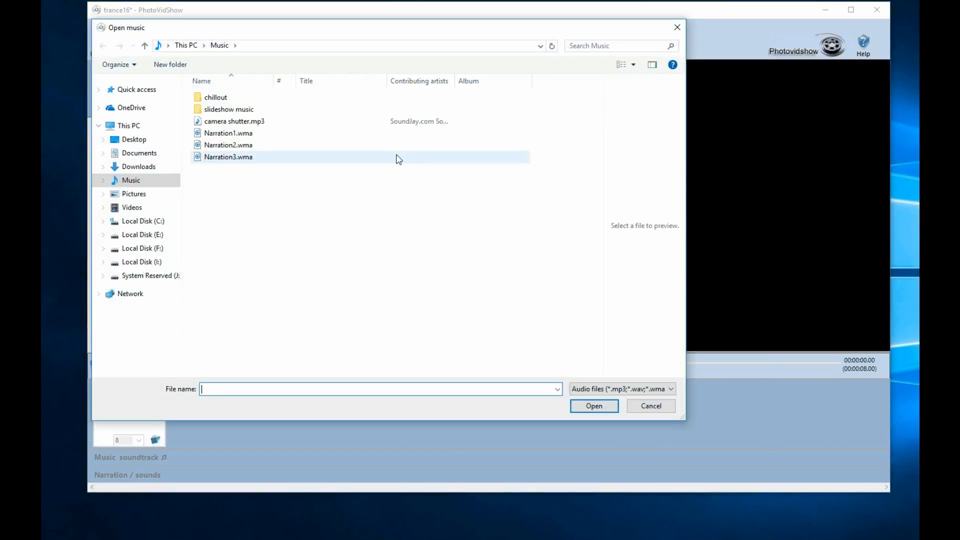
double_click(226, 98)
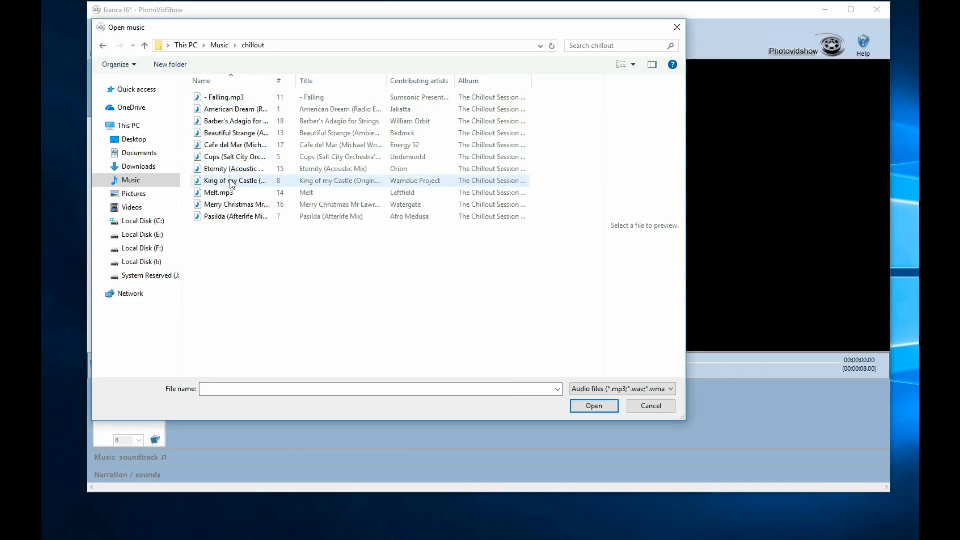
double_click(234, 205)
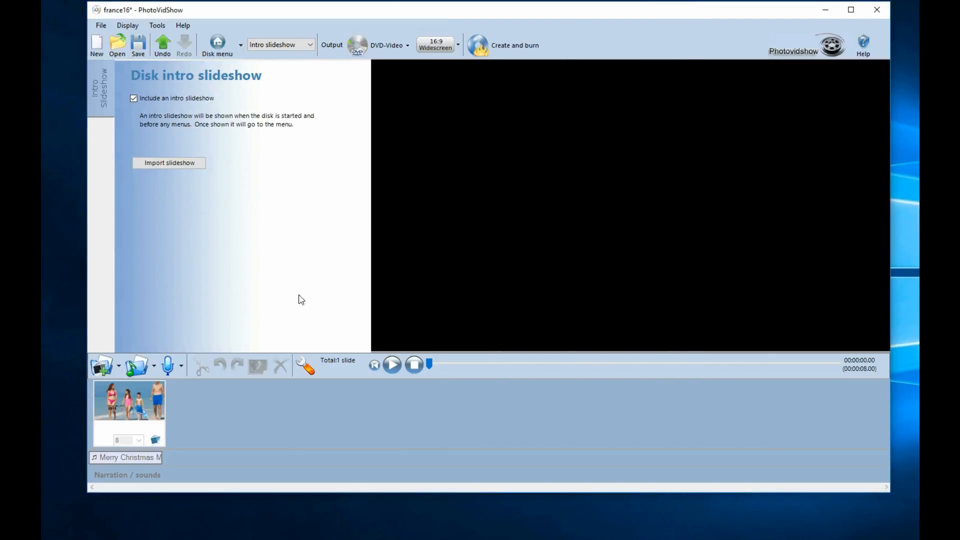
left_click(394, 366)
- Return to the Holidays 2015 disk menu and view the list of disk intro, top menu and sub menu
left_click(219, 43)
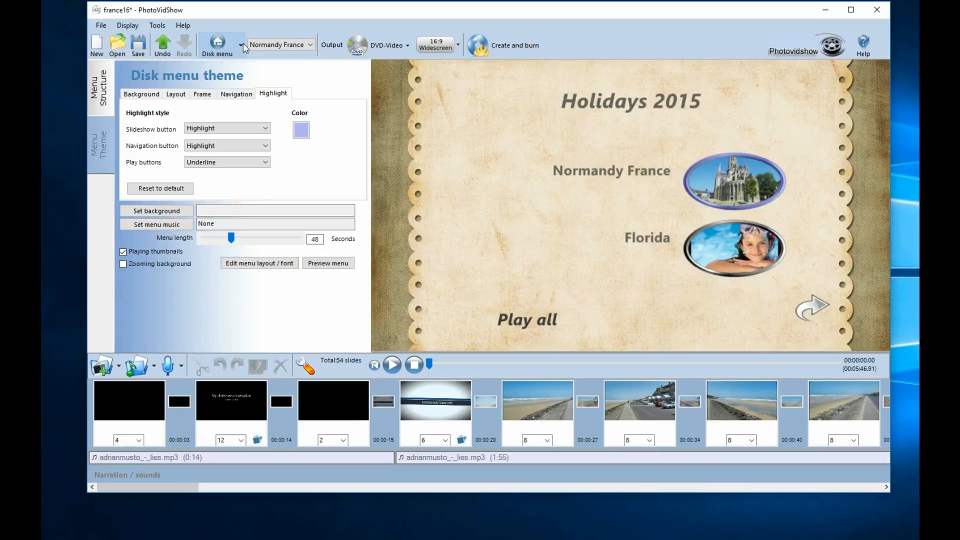
left_click(241, 45)
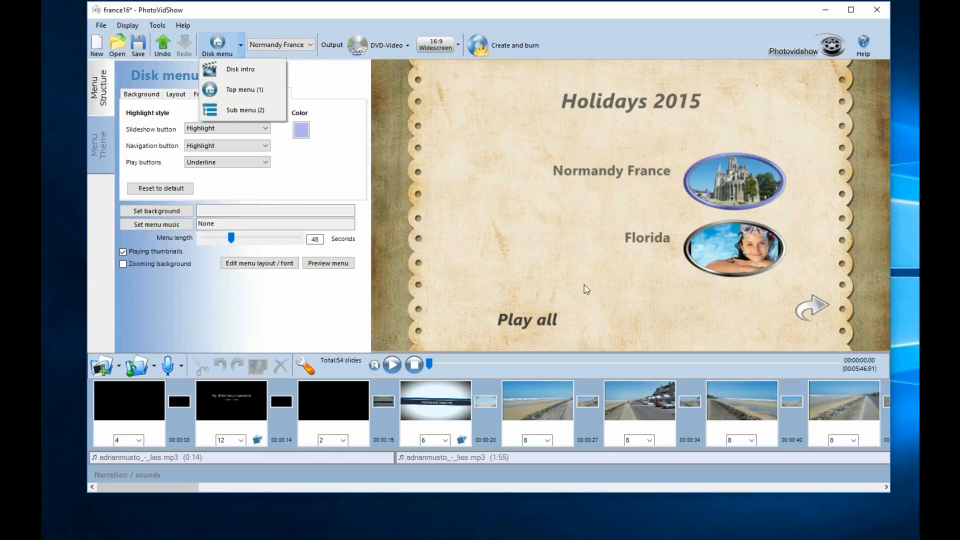
left_click(542, 10)
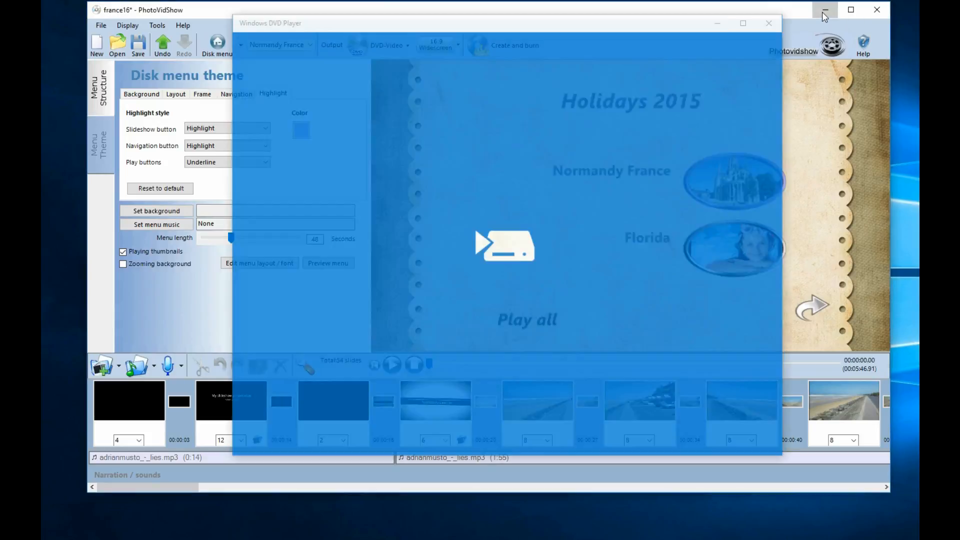
- Switch to Windows DVD Player by minimizing the authoring window, and adjust the playback volume while the disk intro plays
left_click(823, 12)
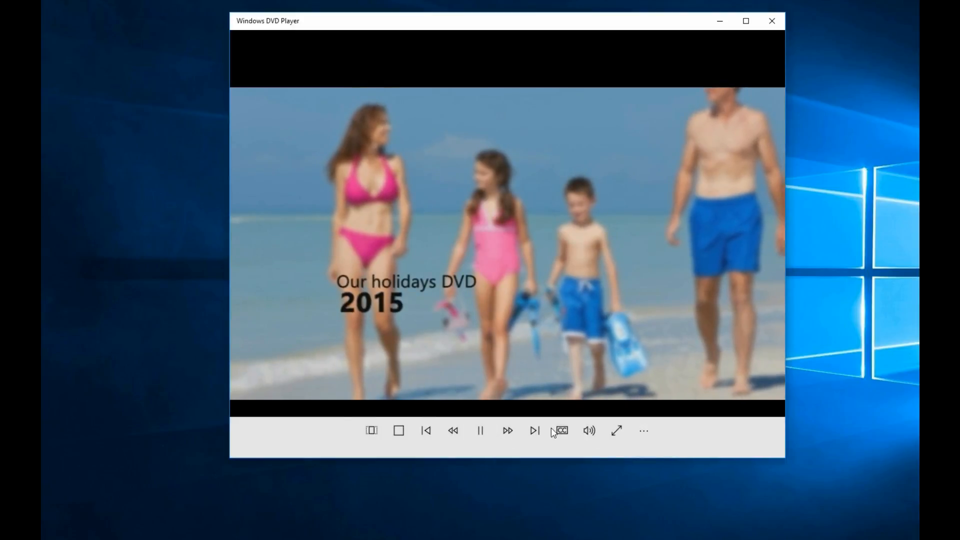
left_click(589, 431)
left_click_drag(567, 392, 563, 393)
left_click(317, 442)
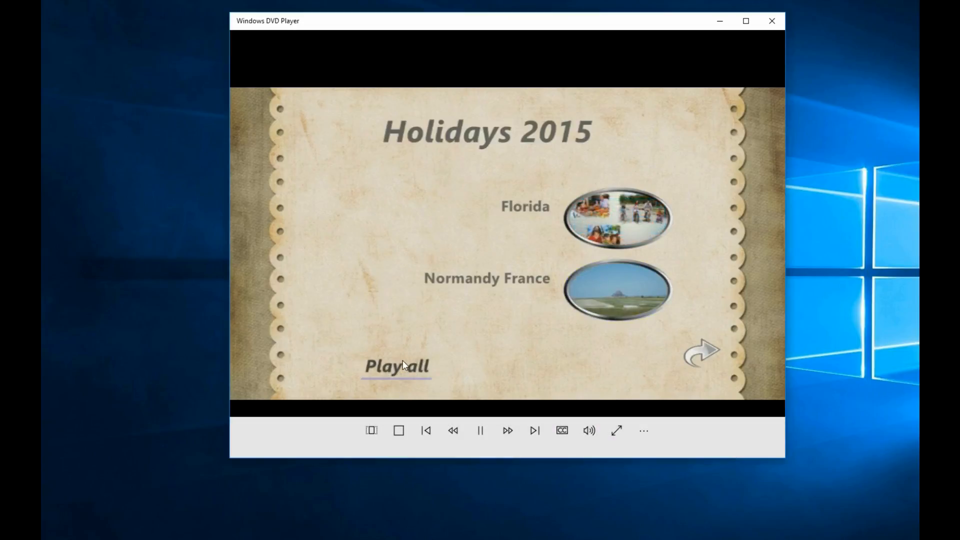
- Go to the Our wedding sub menu in the playing DVD, return to the Holidays 2015 menu and pause playback
left_click(702, 355)
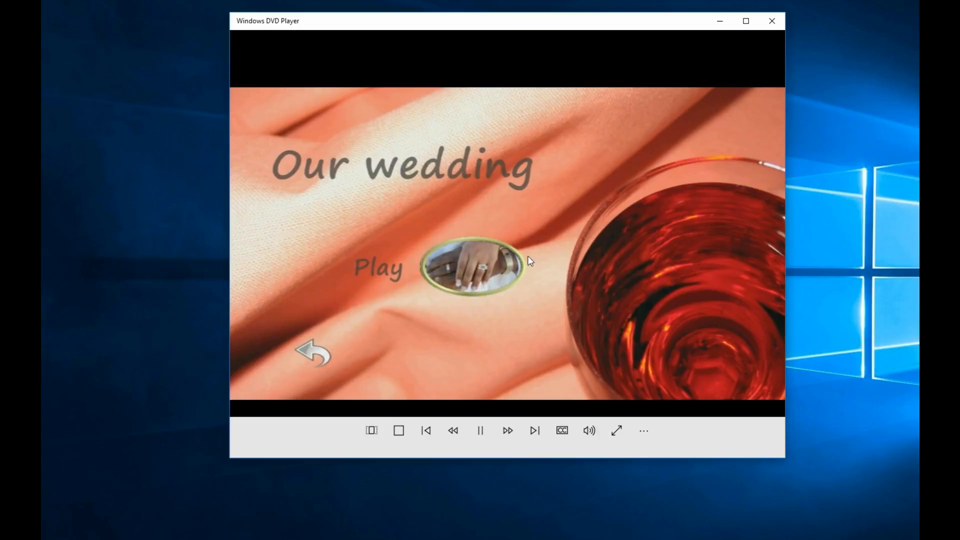
left_click(308, 355)
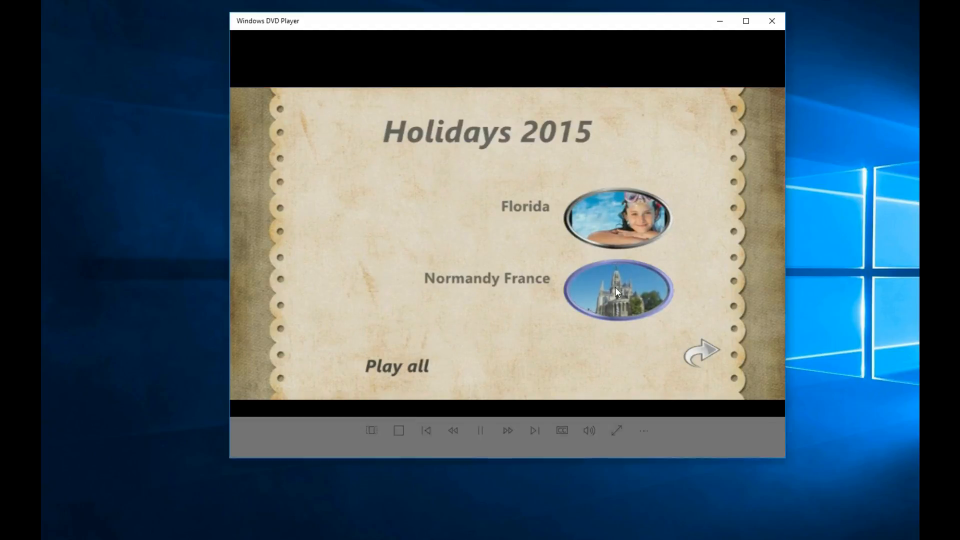
left_click(481, 433)
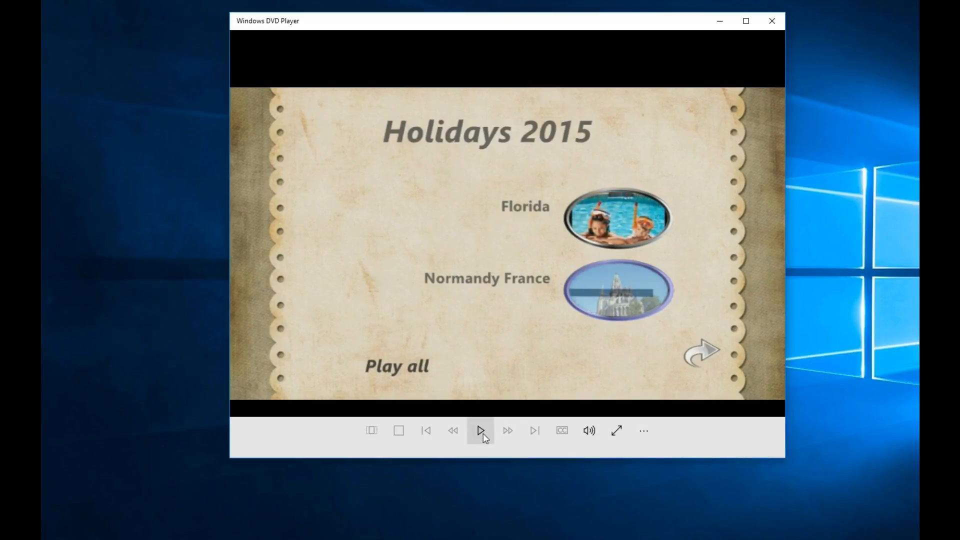